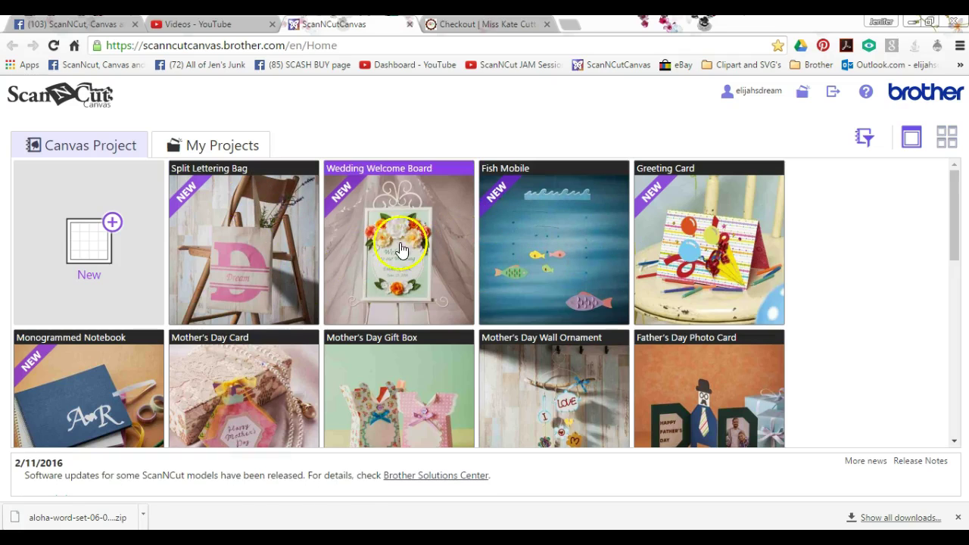
Open the Wedding Welcome Board project to see its video, recipe PDF and parts ZIP
click(390, 271)
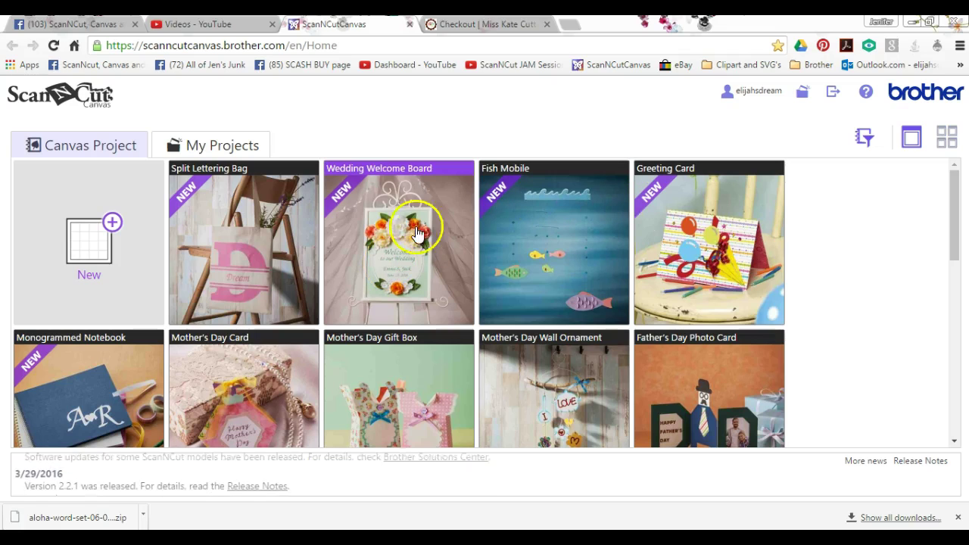
click(390, 254)
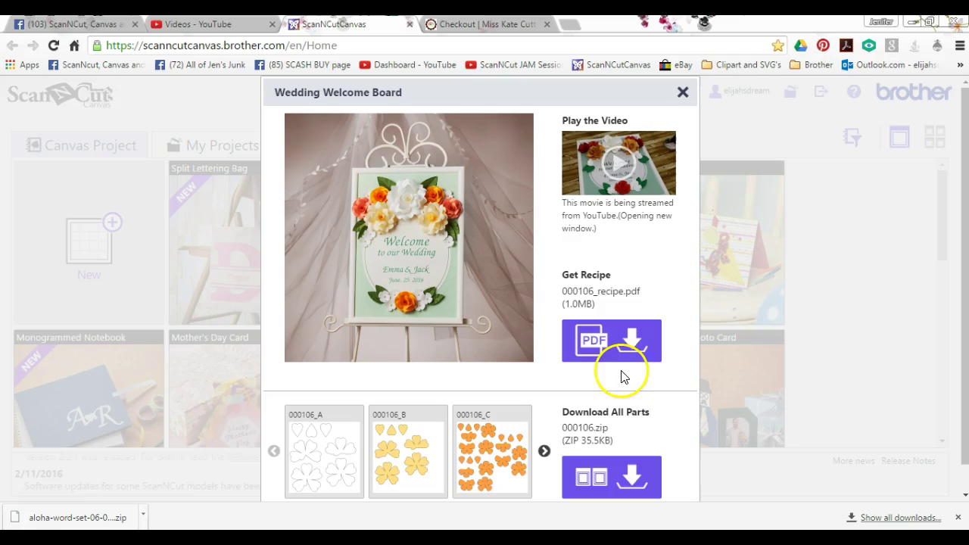
Download all project parts and create a BrotherCanvas folder in Documents > SVG FILES
click(627, 480)
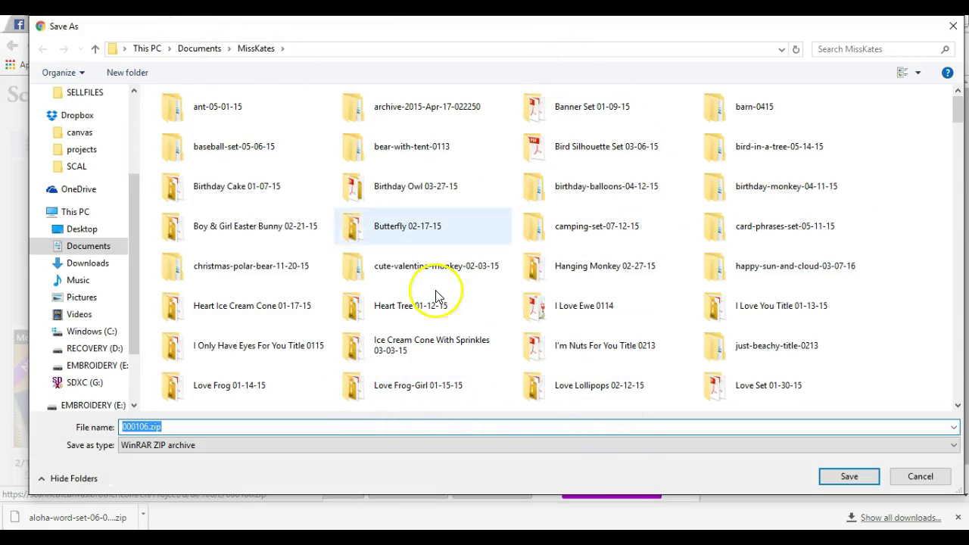
click(201, 50)
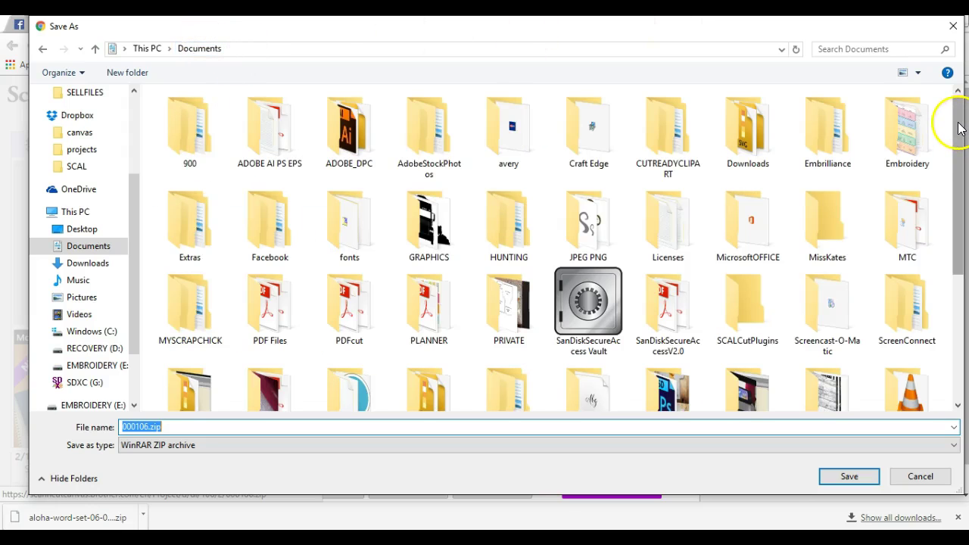
drag(958, 125, 963, 178)
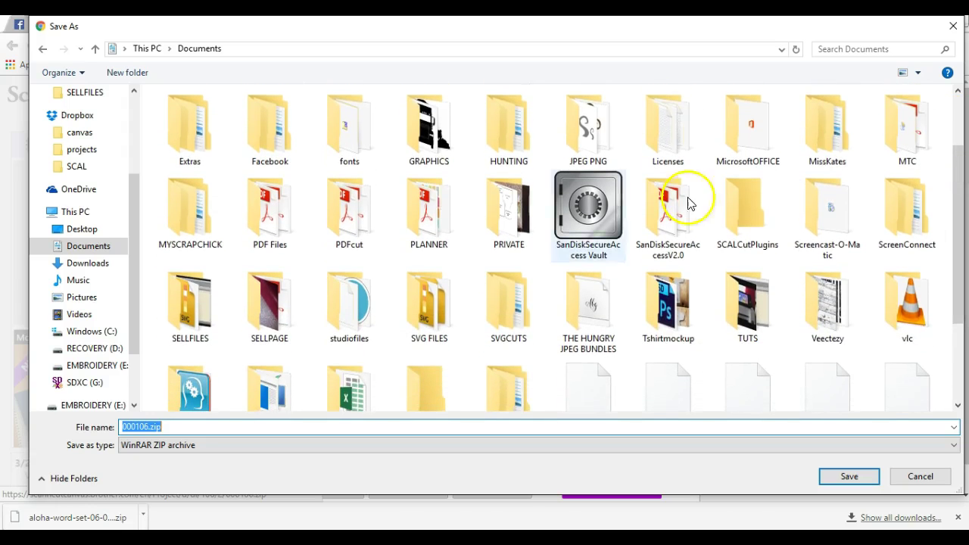
click(435, 312)
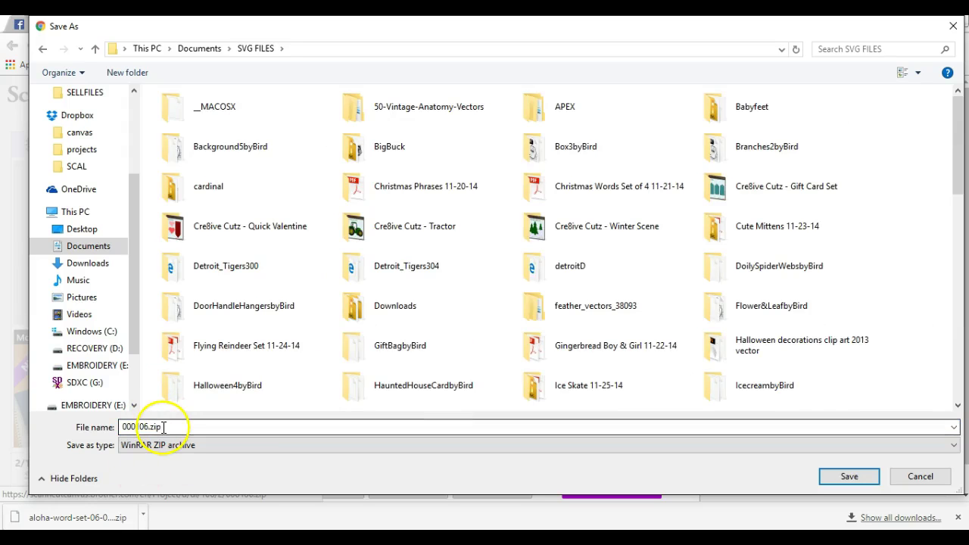
click(127, 74)
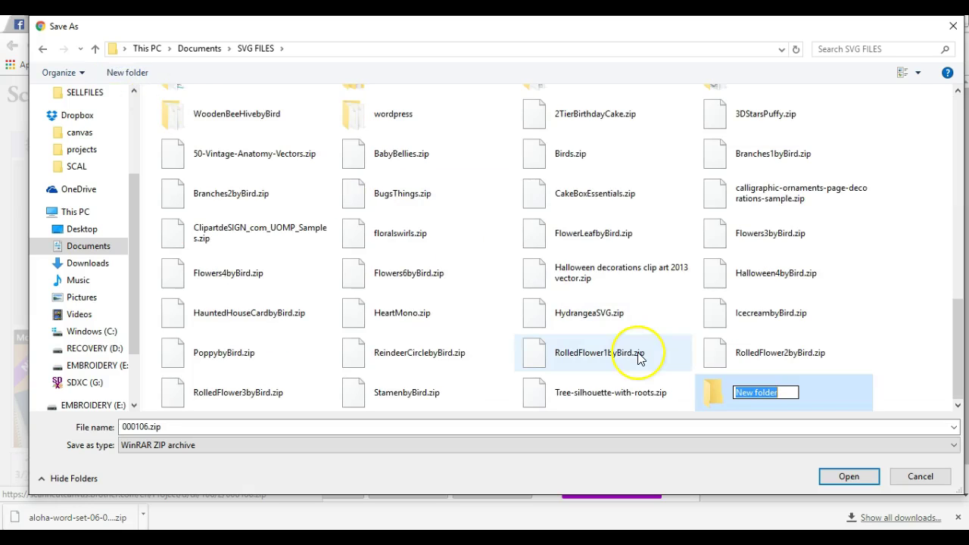
text(BrotherCanvas)
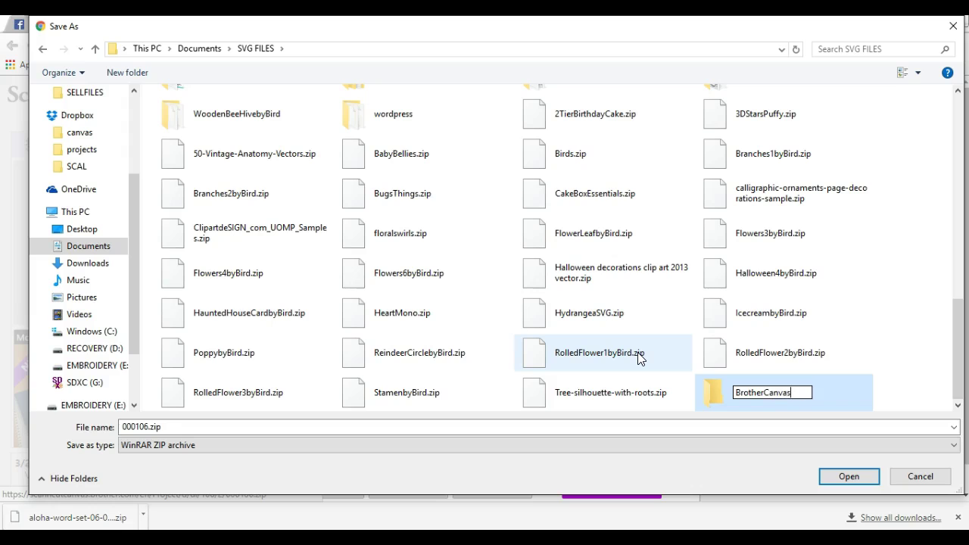
key(Return)
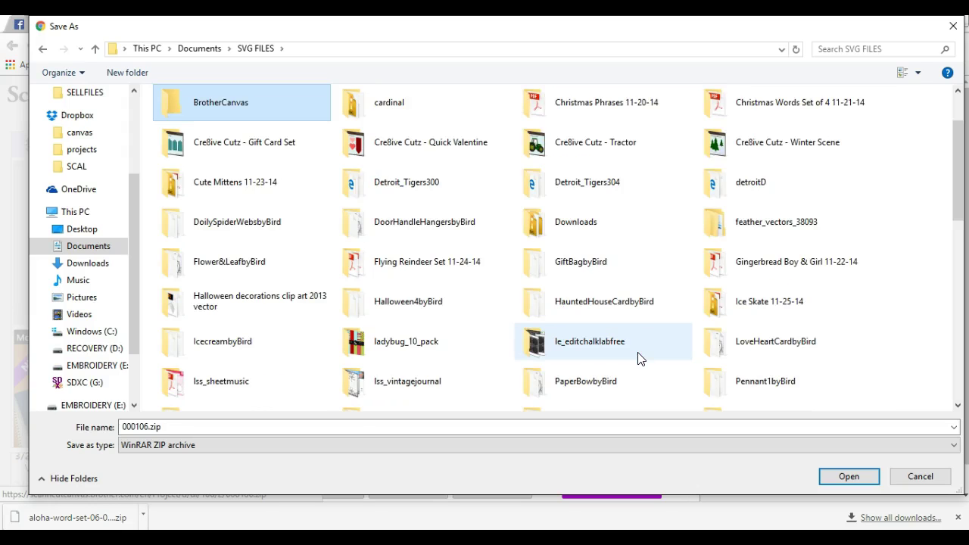
Save the parts download as Flowercard.zip inside the BrotherCanvas folder
double_click(230, 102)
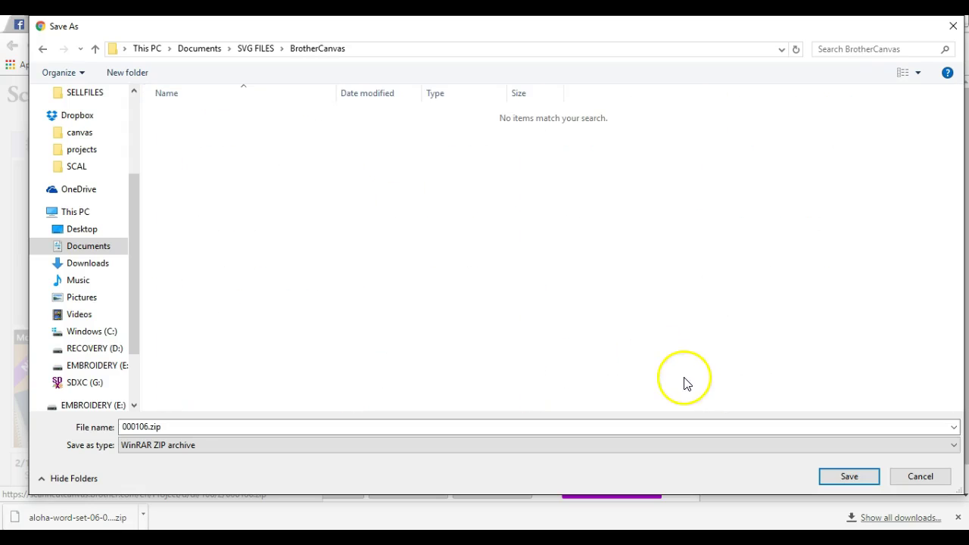
click(163, 427)
double_click(161, 427)
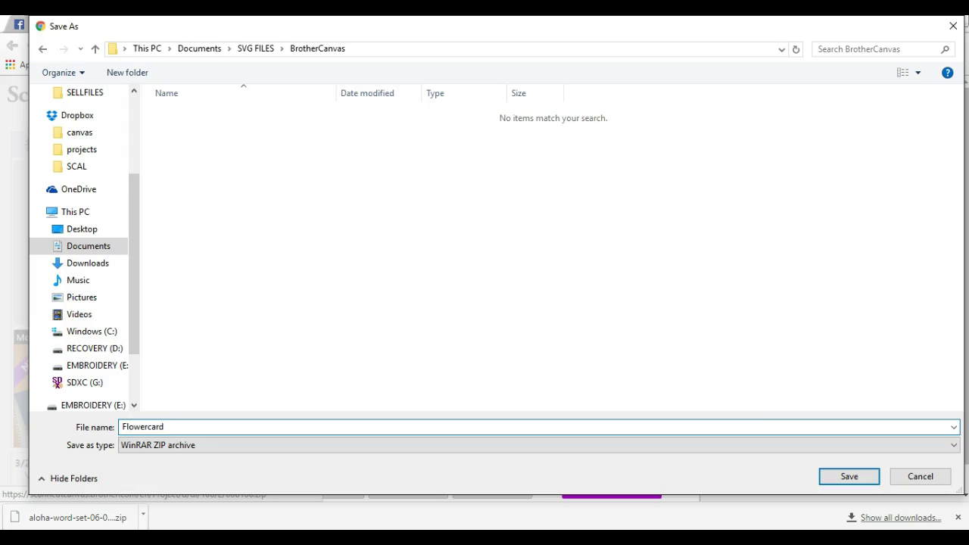
key(Return)
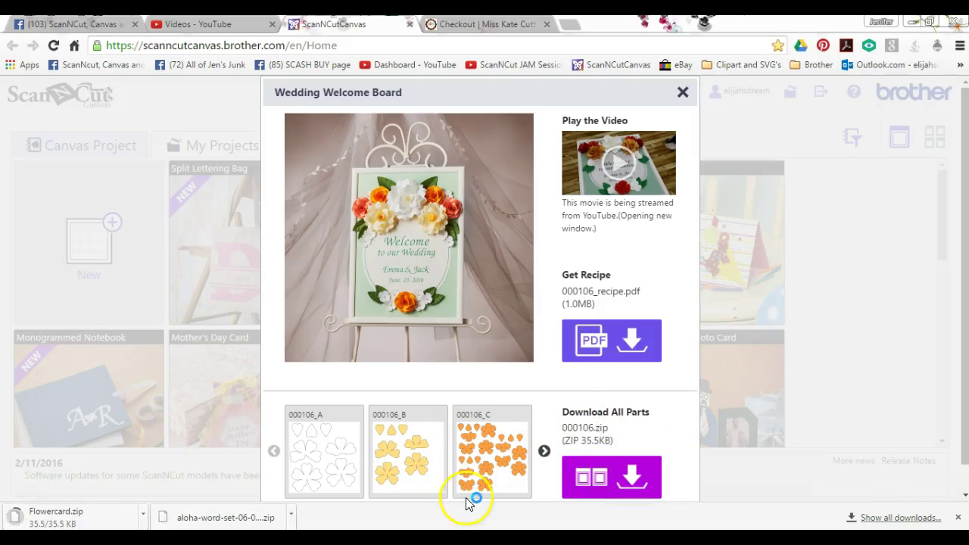
Close the project details window and start a new blank project
mouse_move(328, 450)
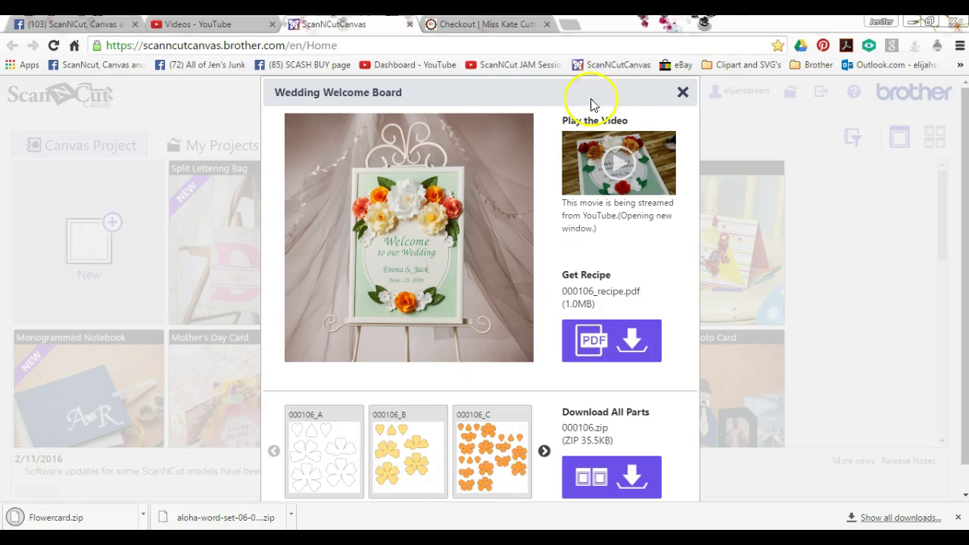
click(680, 93)
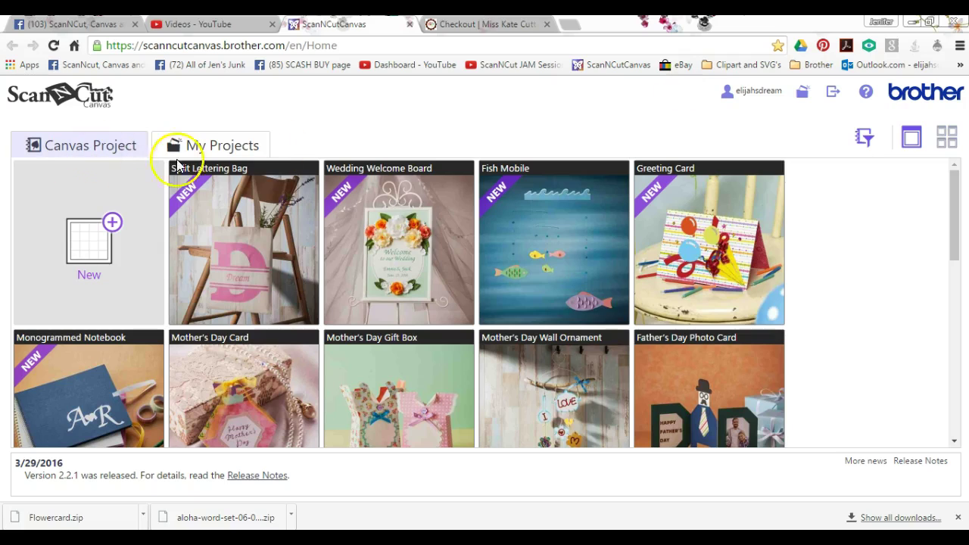
click(91, 250)
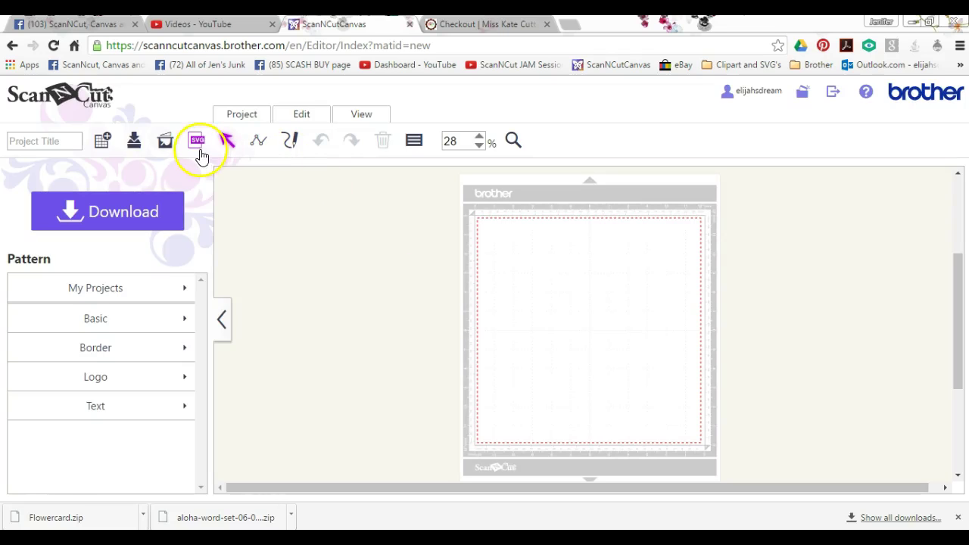
Choose Flowercard.zip from SVG FILES > BrotherCanvas as the SVG import file
click(198, 148)
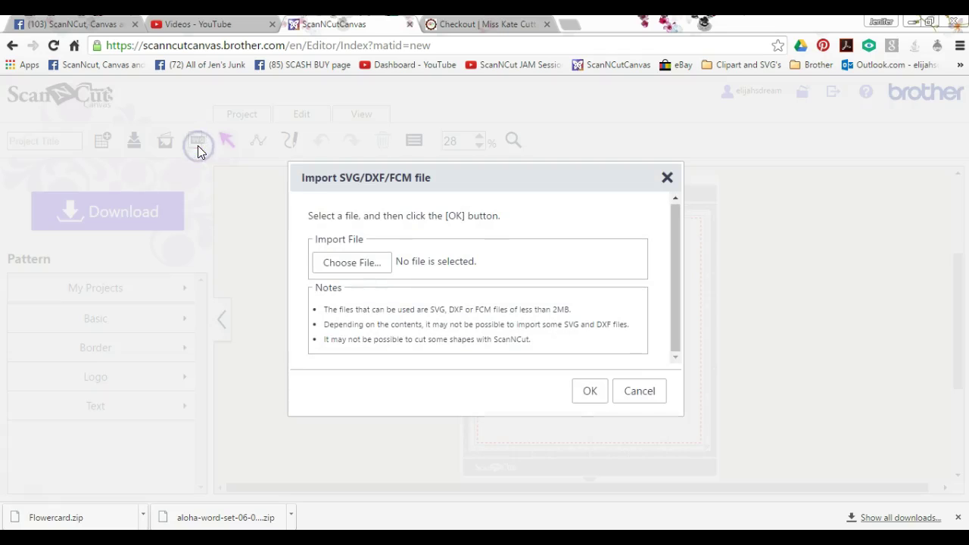
click(351, 271)
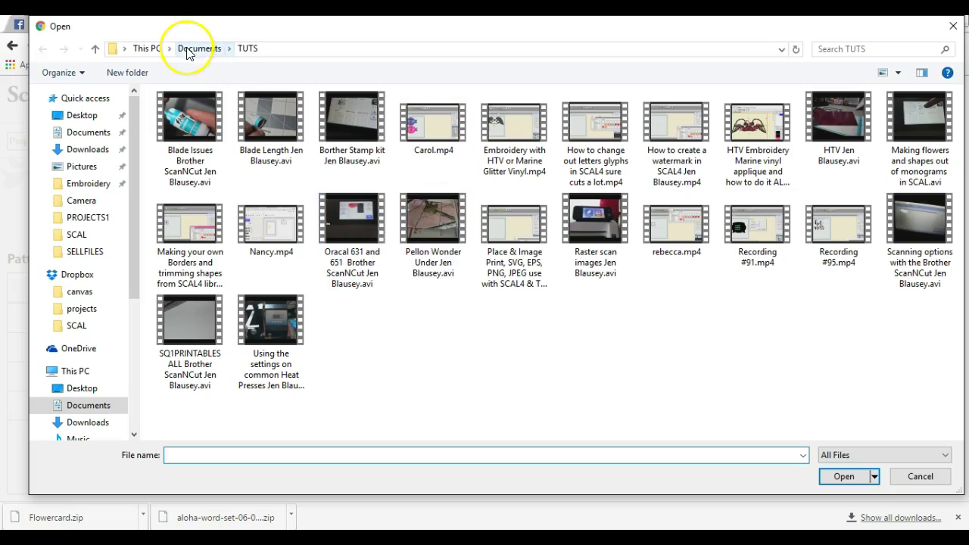
click(196, 49)
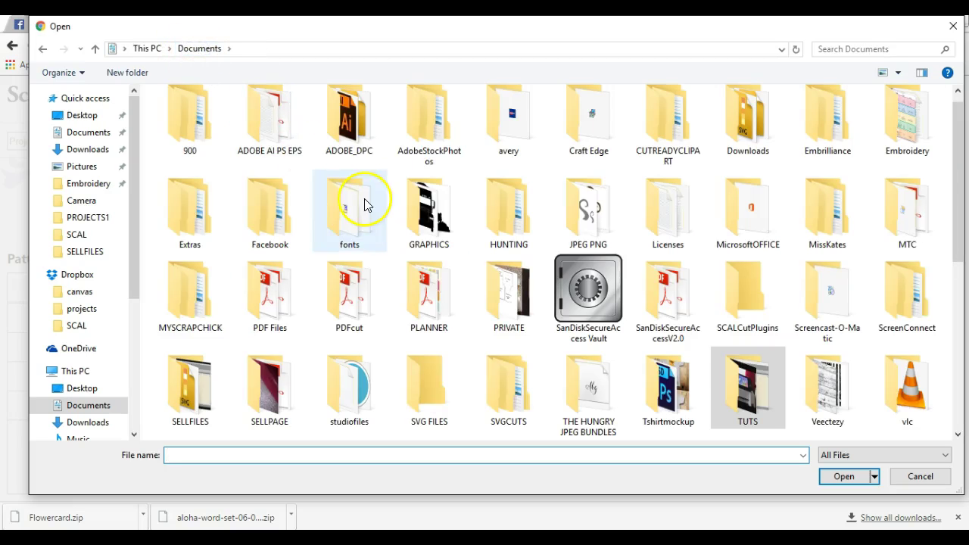
click(427, 400)
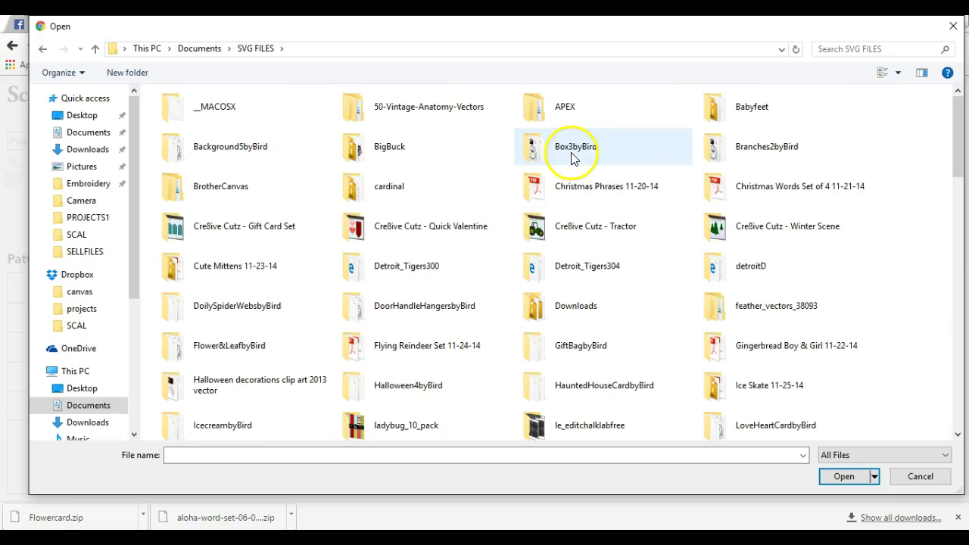
click(217, 182)
double_click(217, 183)
double_click(207, 115)
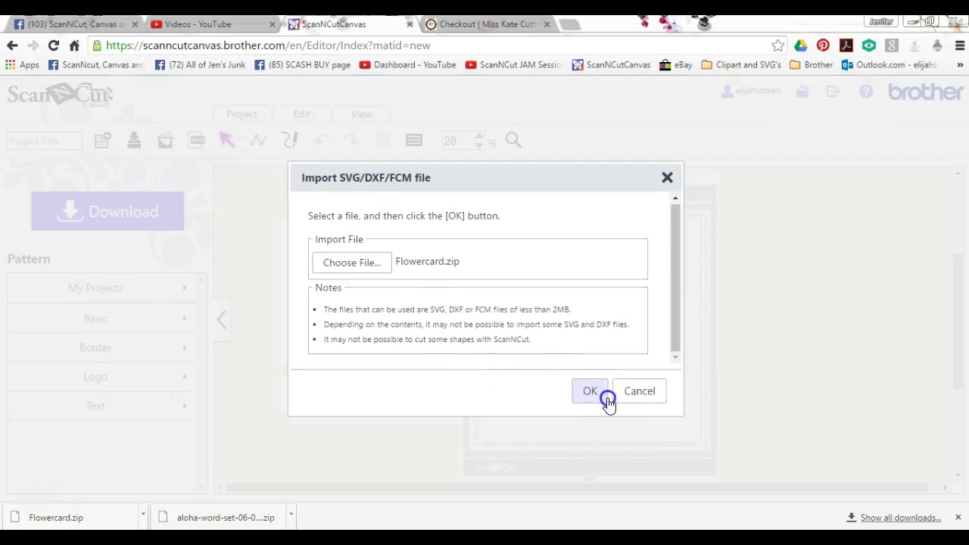
Attempt the import, dismiss the unusable file type error, and cancel
click(587, 395)
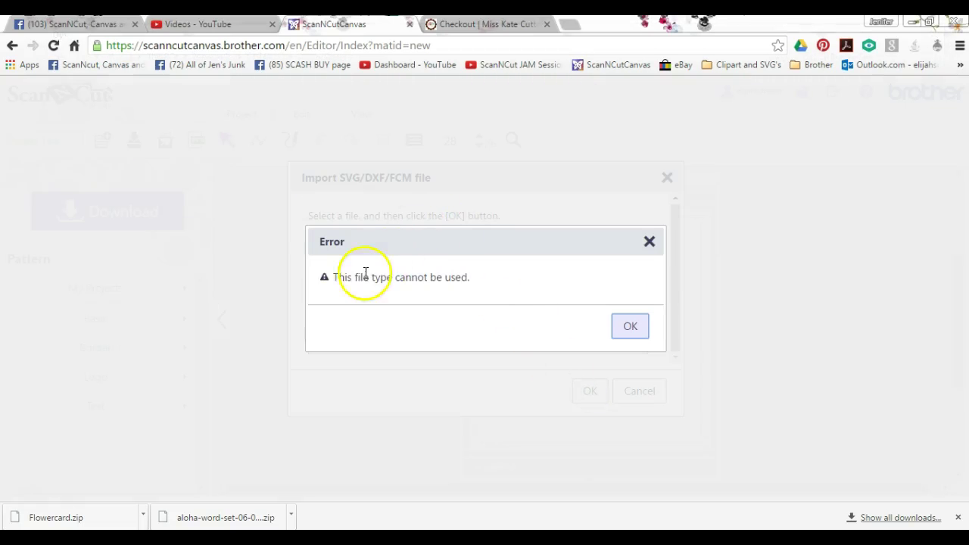
click(626, 325)
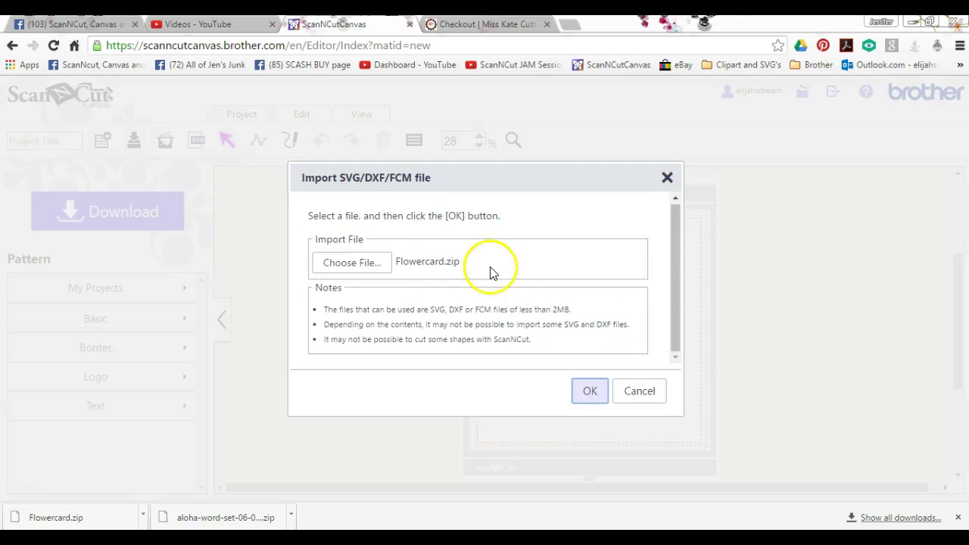
click(638, 395)
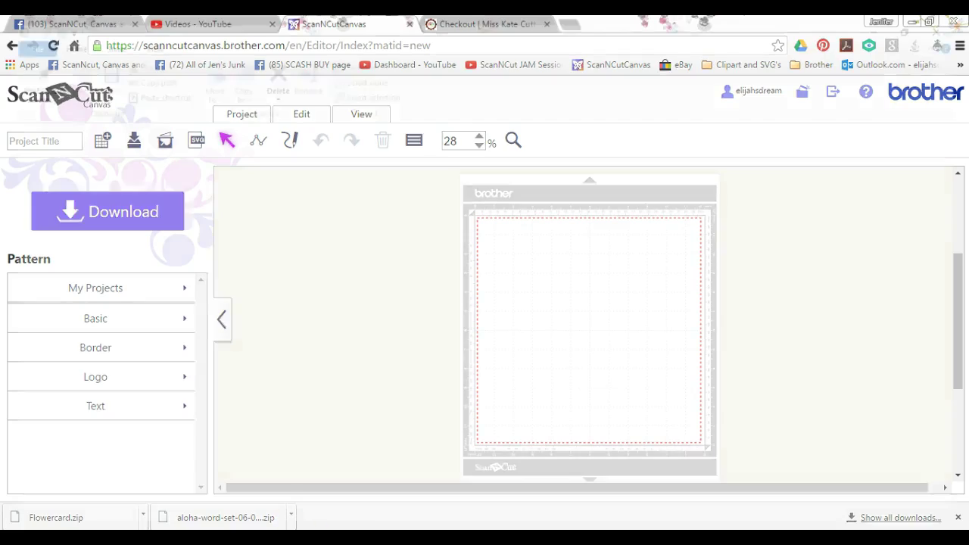
In File Explorer, navigate to Documents > SVG FILES > BrotherCanvas
key(super+e)
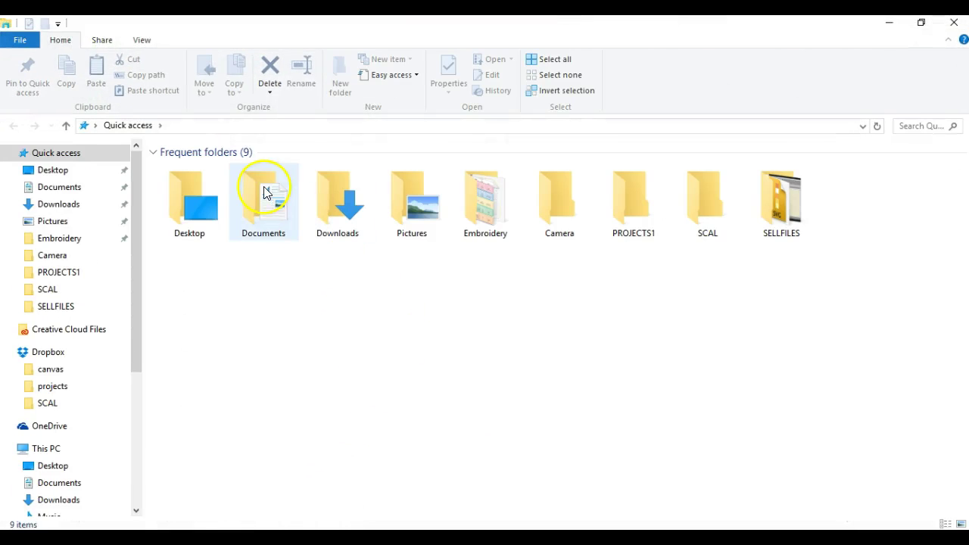
double_click(265, 191)
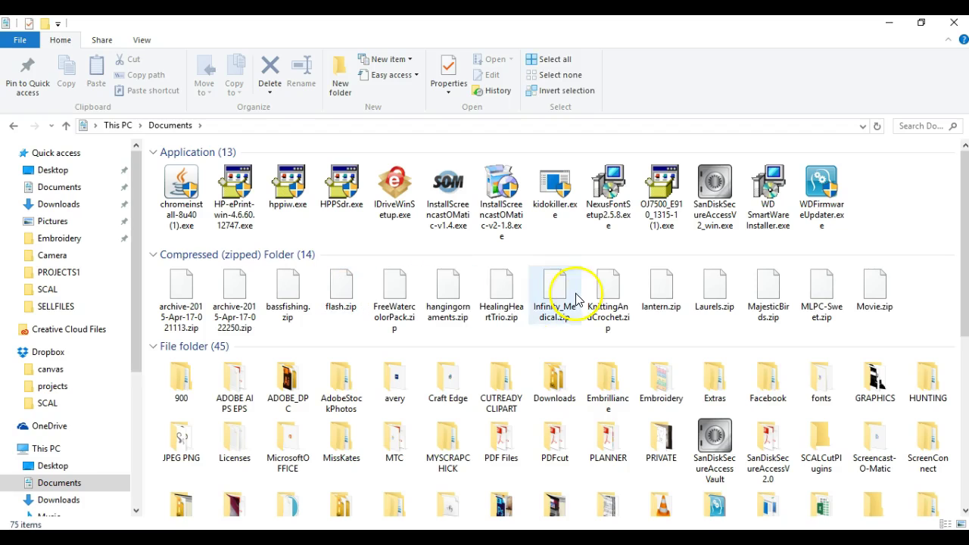
scroll(958, 231, down, 5)
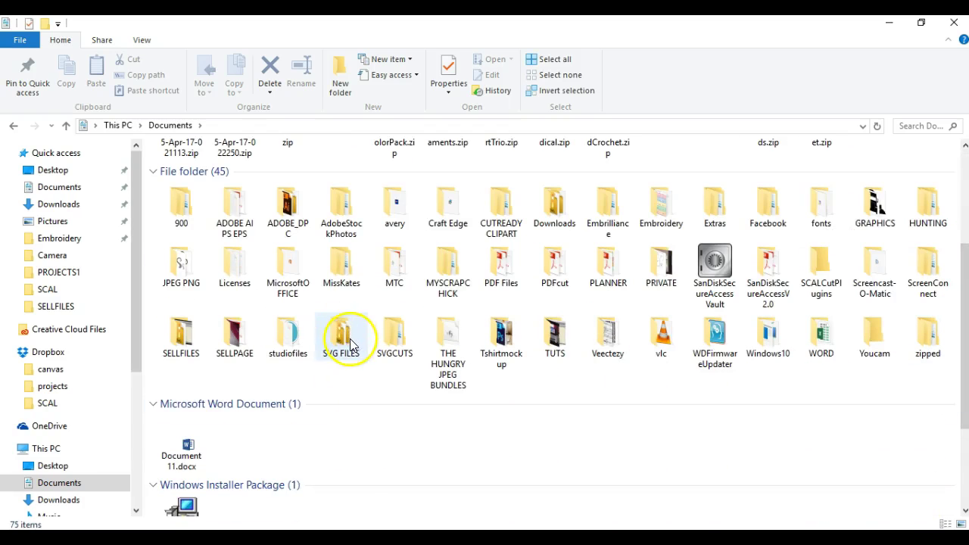
double_click(341, 333)
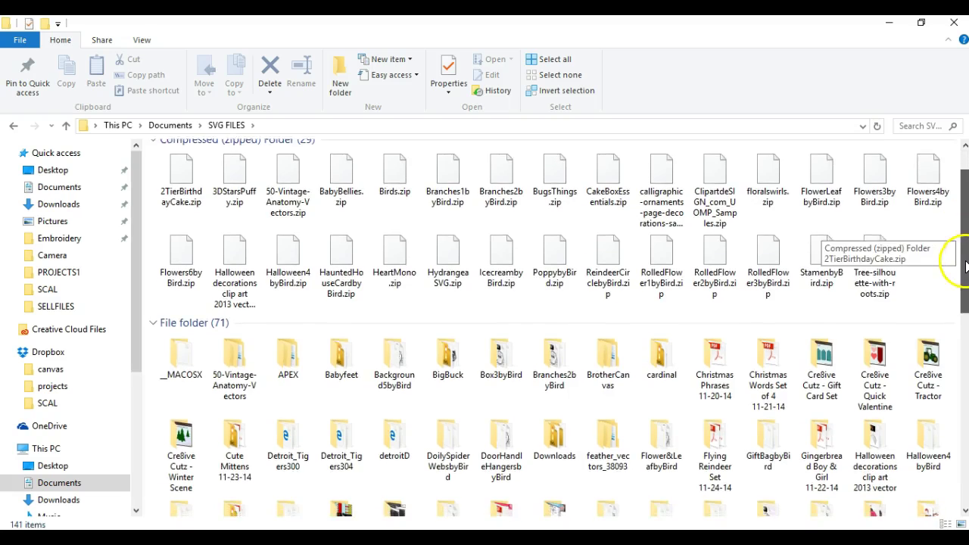
scroll(955, 242, down, 1)
double_click(610, 342)
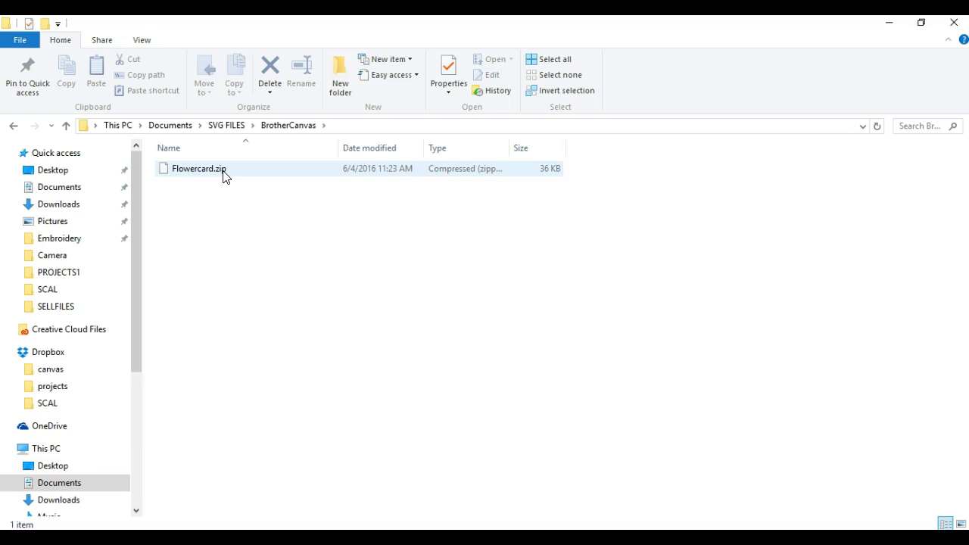
Extract all of Flowercard.zip into a Flowercard folder and open it
click(223, 174)
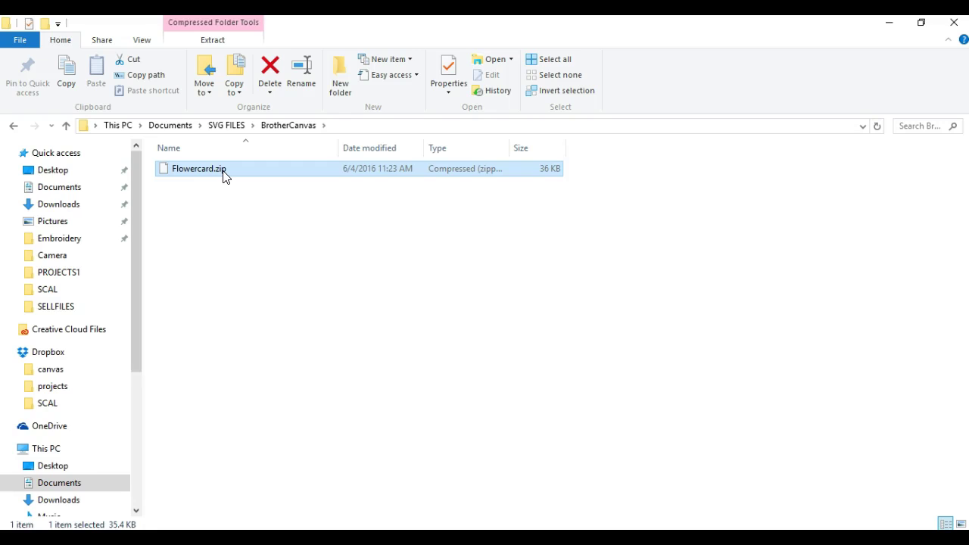
click(223, 30)
click(214, 40)
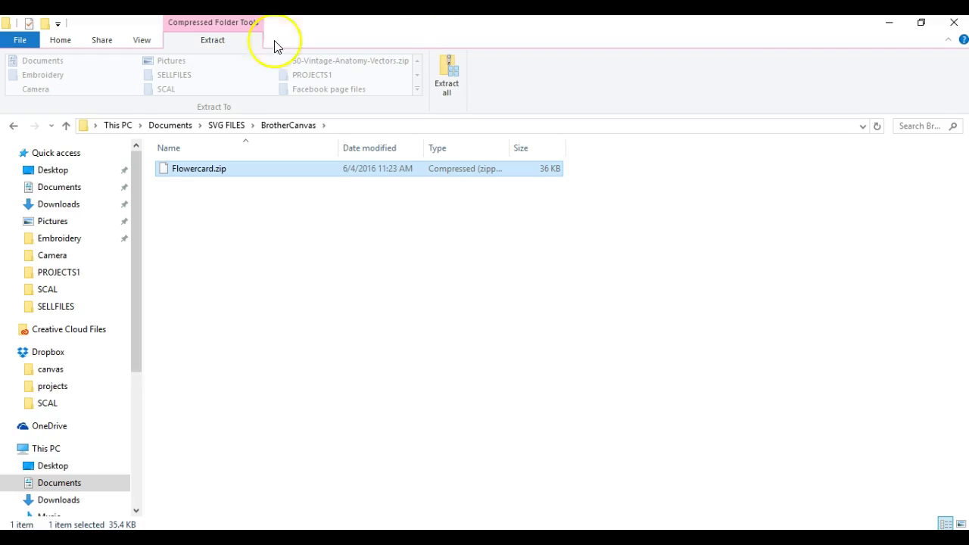
click(454, 68)
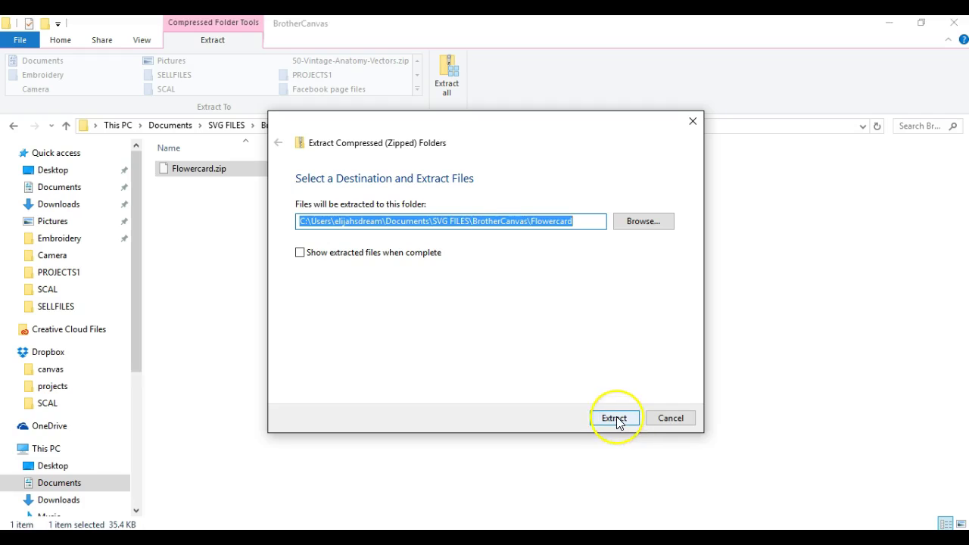
click(616, 417)
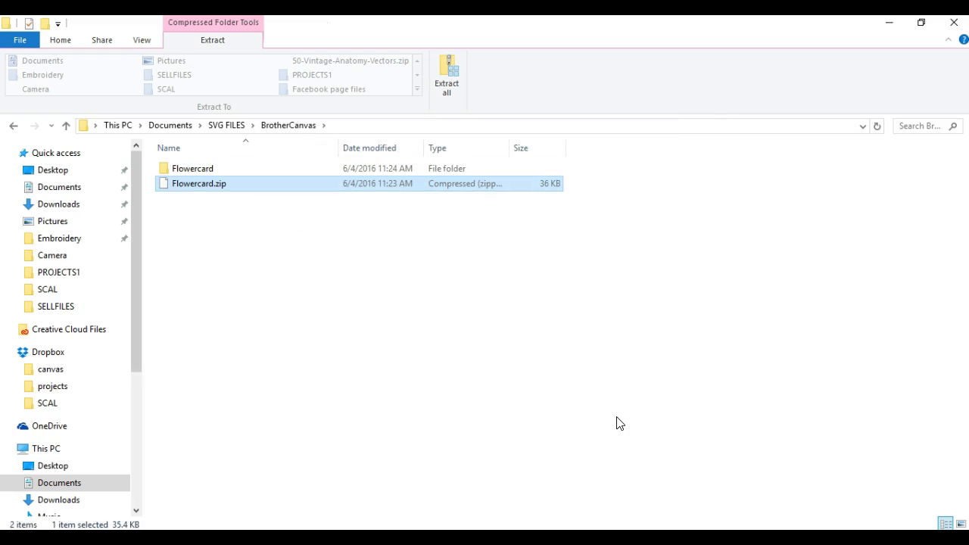
click(191, 174)
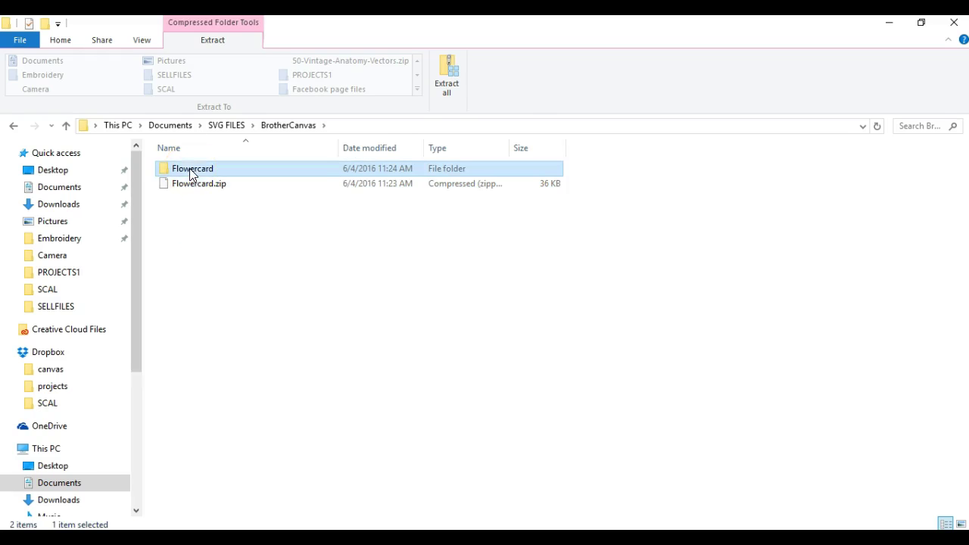
double_click(189, 168)
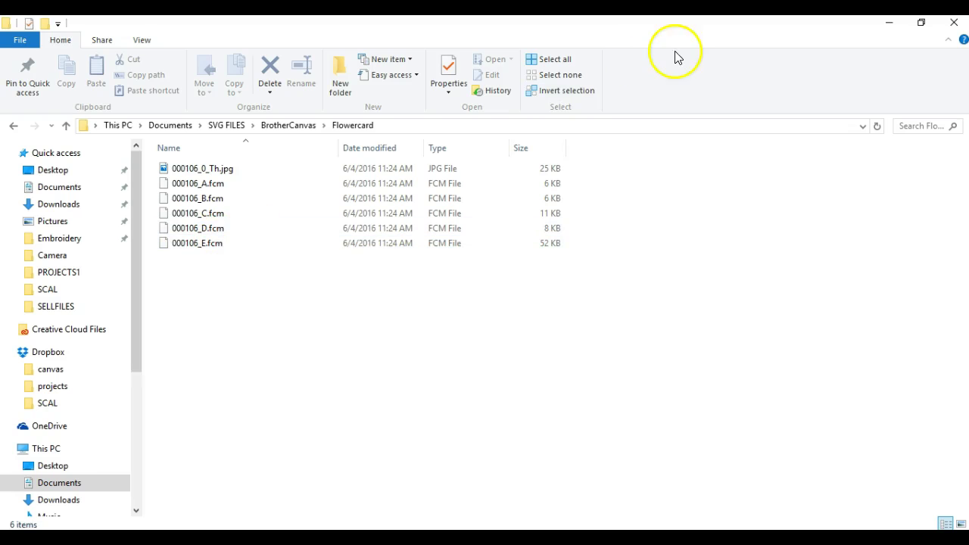
Import 000106_A.fcm from the Flowercard folder onto the mat
click(954, 22)
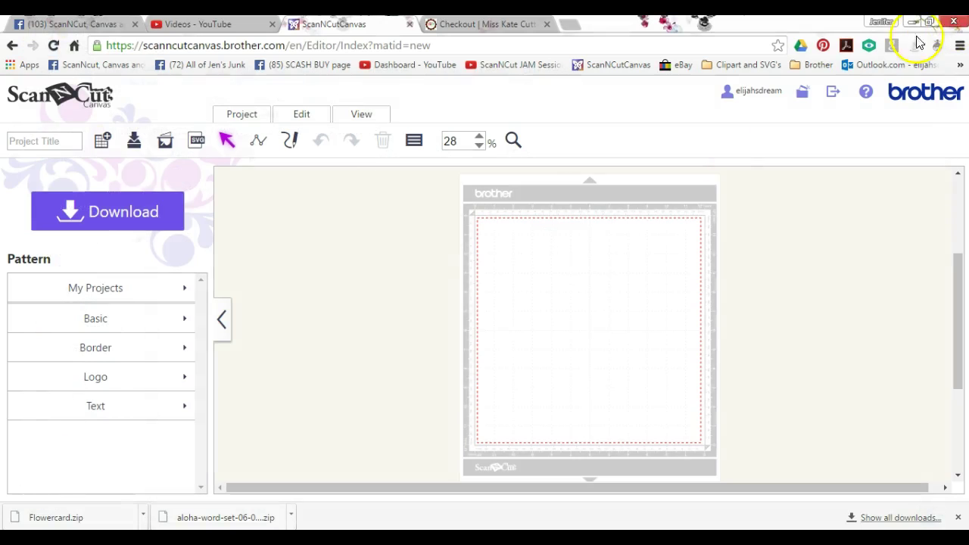
click(189, 143)
click(346, 262)
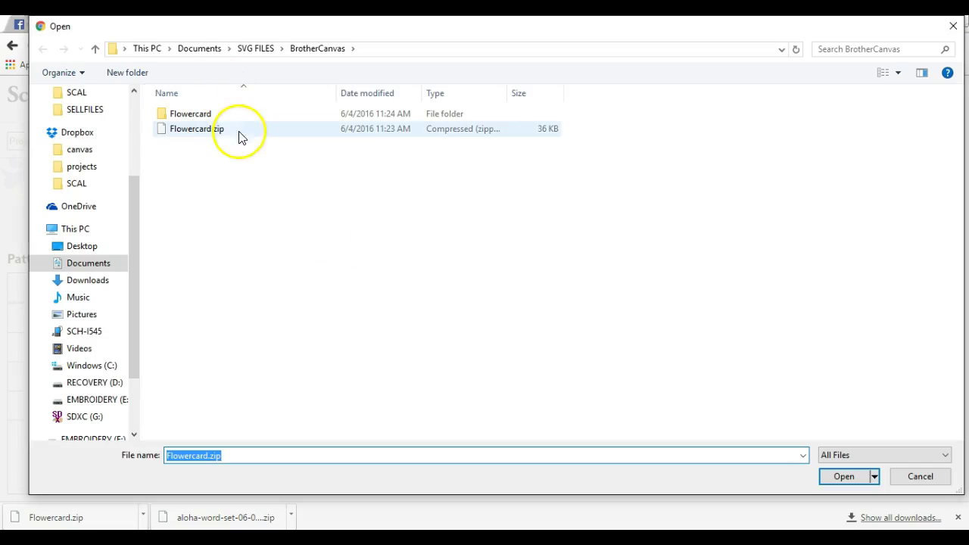
double_click(242, 113)
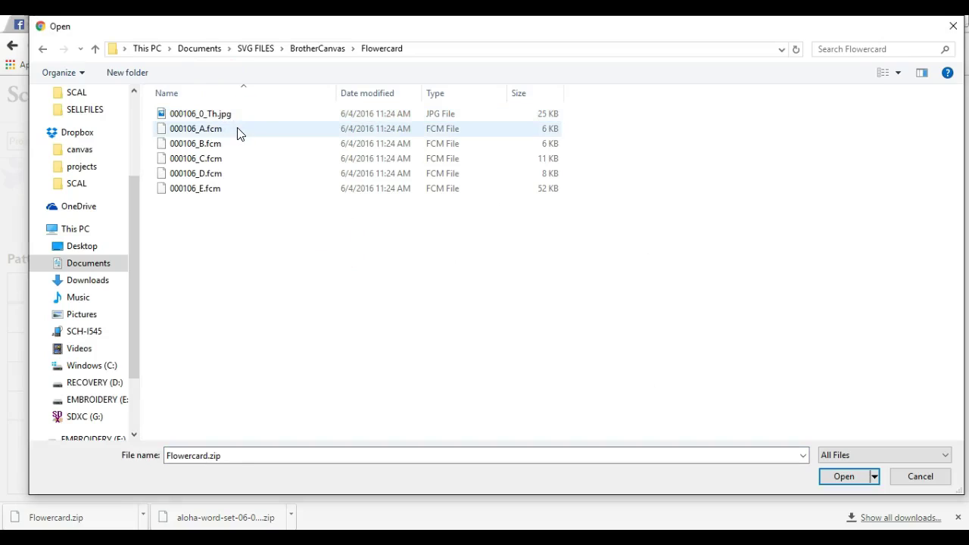
click(234, 117)
click(236, 134)
double_click(235, 135)
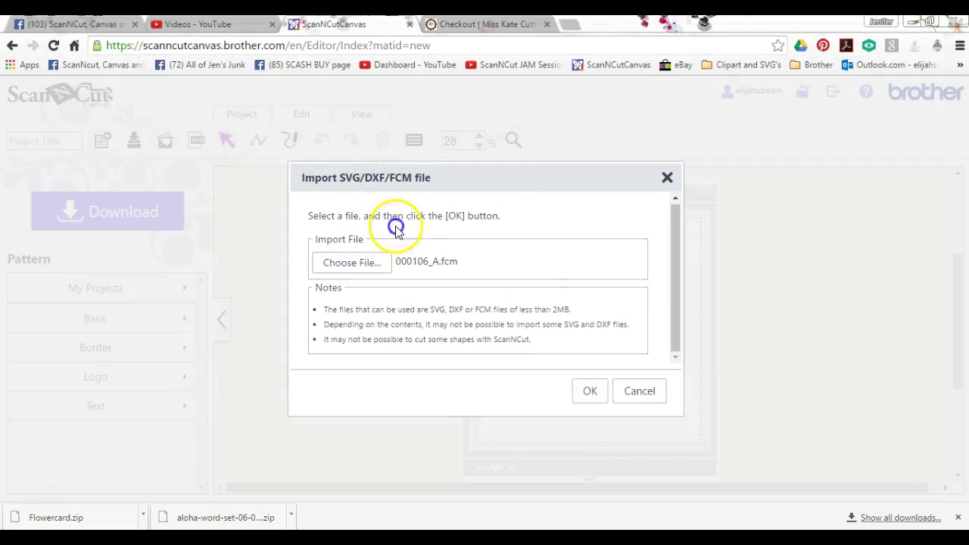
click(589, 391)
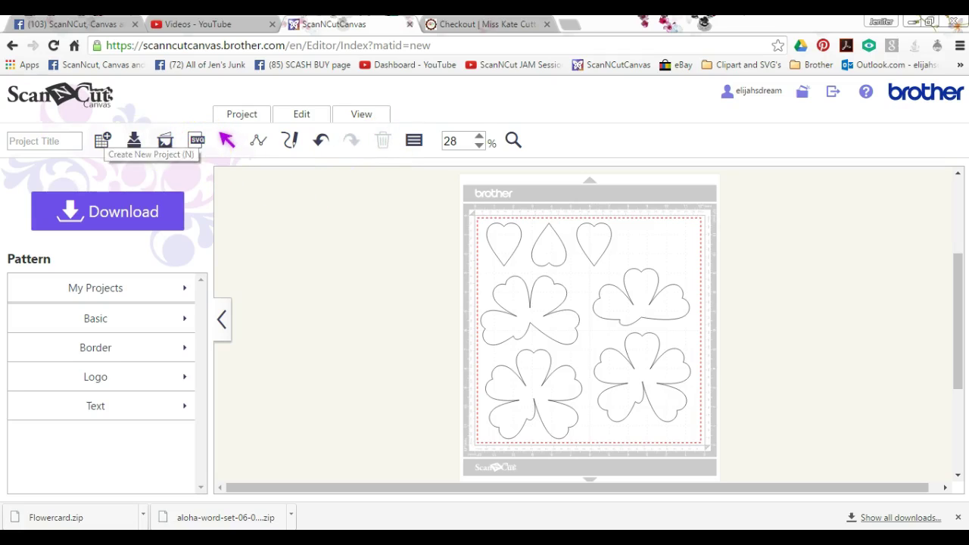
Title the project CardA and send it to the machine via ScanNCut Transfer
click(27, 144)
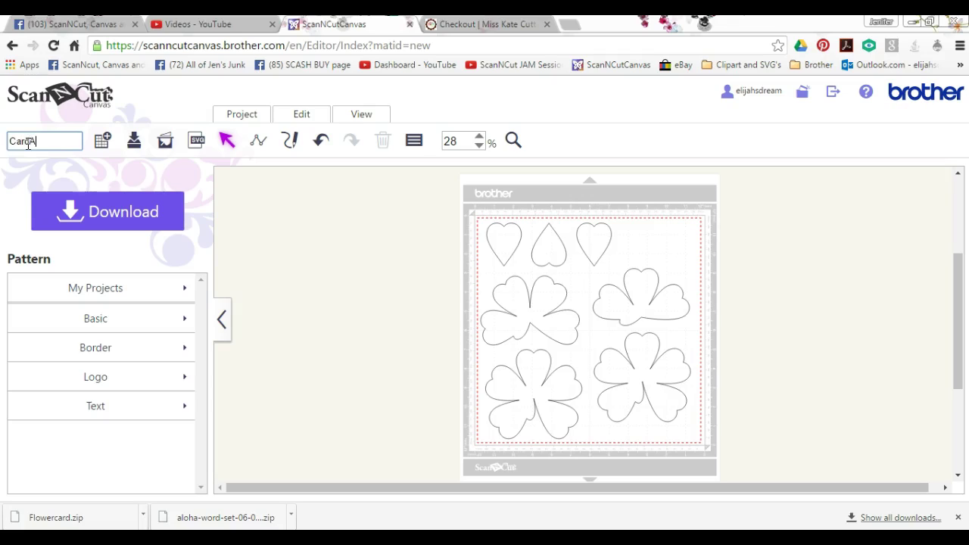
click(109, 211)
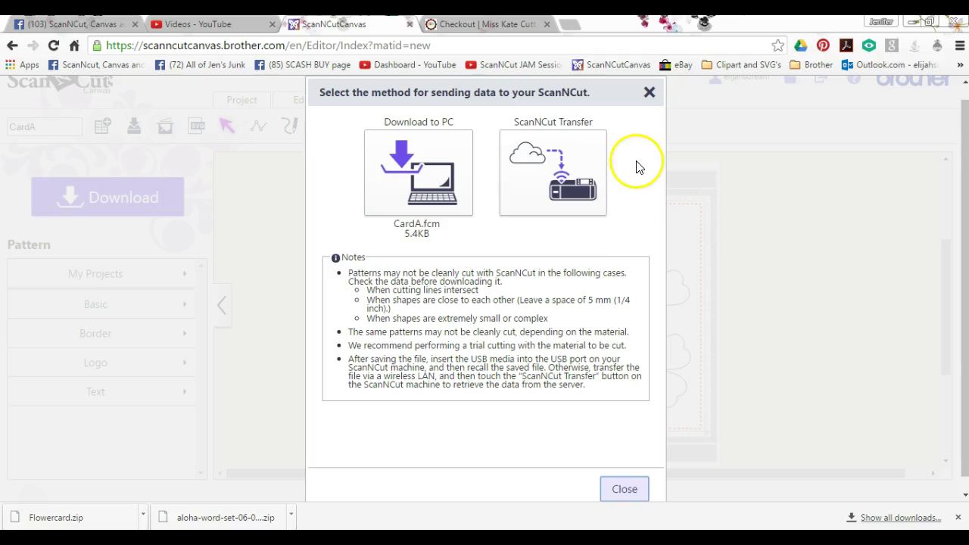
click(558, 164)
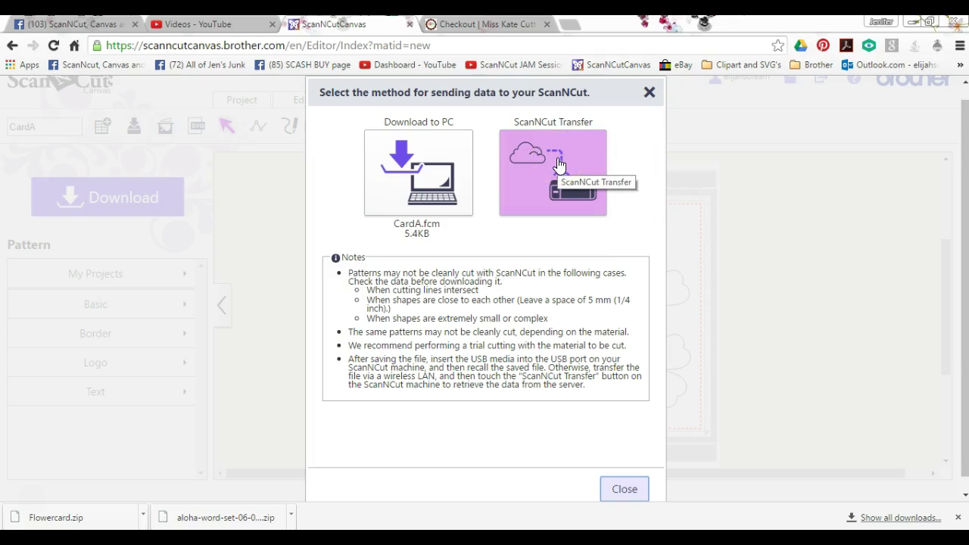
click(555, 168)
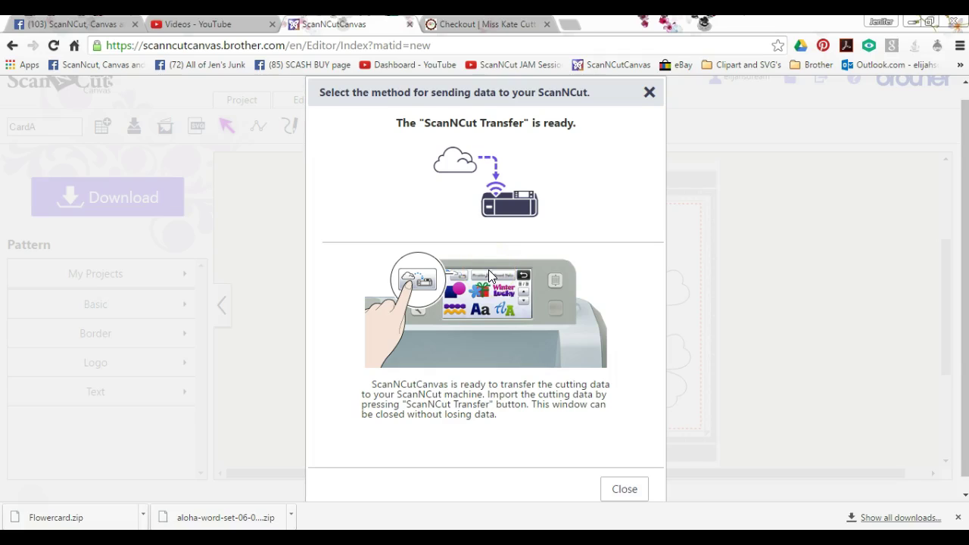
click(625, 489)
Start downloading CardA.fcm to the computer, then cancel the save and return to the mat
scroll(628, 476, up, 1)
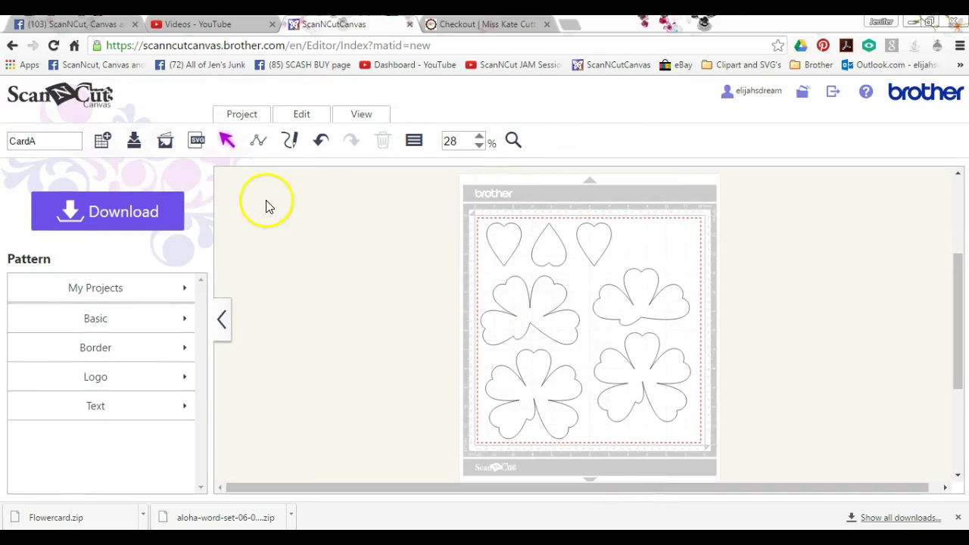
click(102, 220)
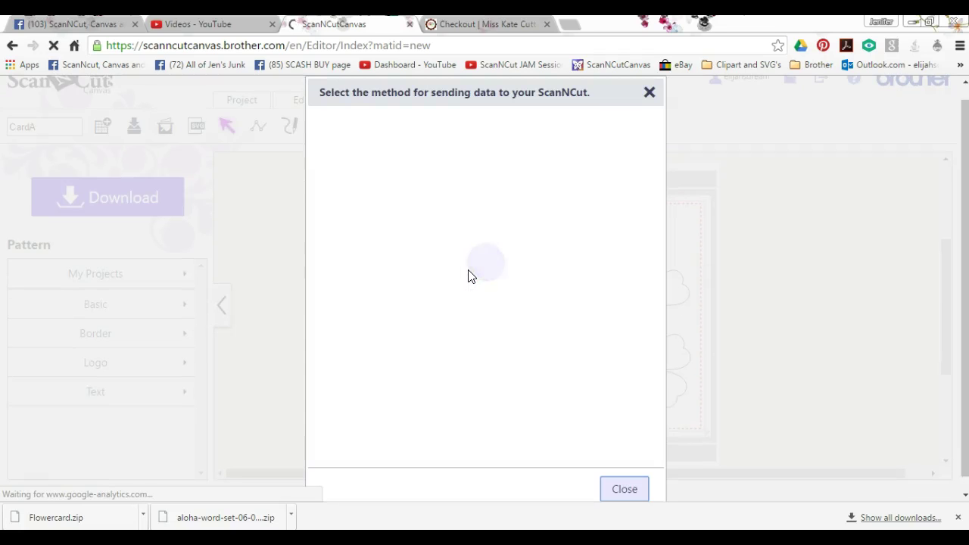
click(424, 183)
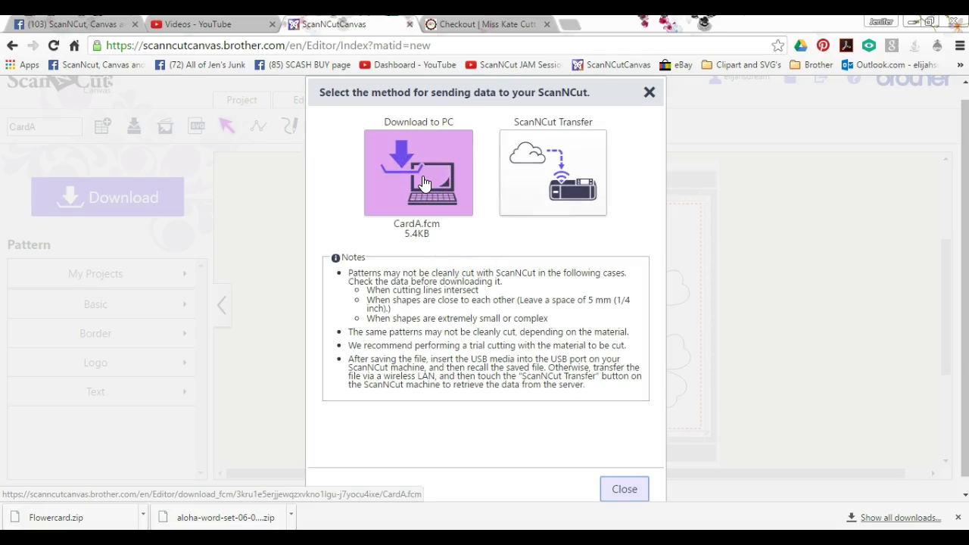
click(424, 184)
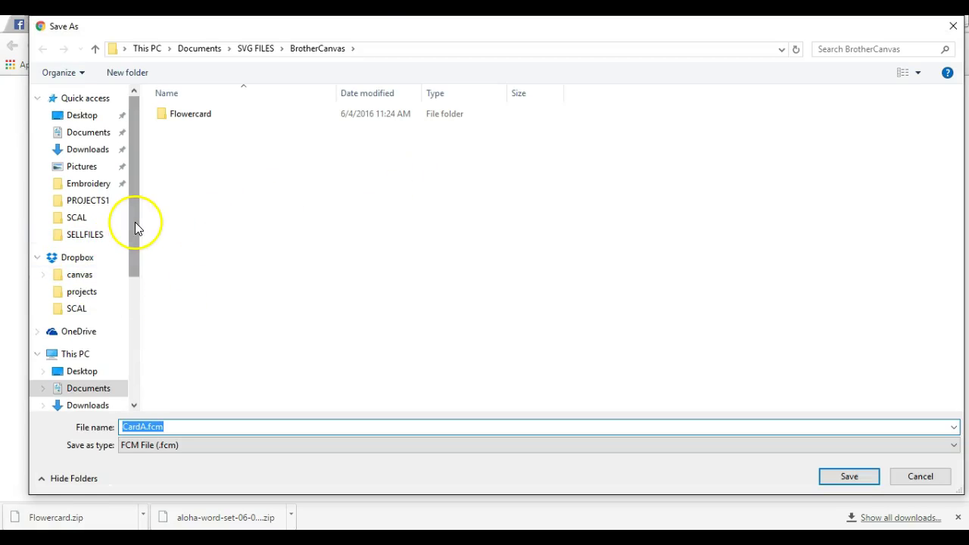
drag(135, 222, 136, 350)
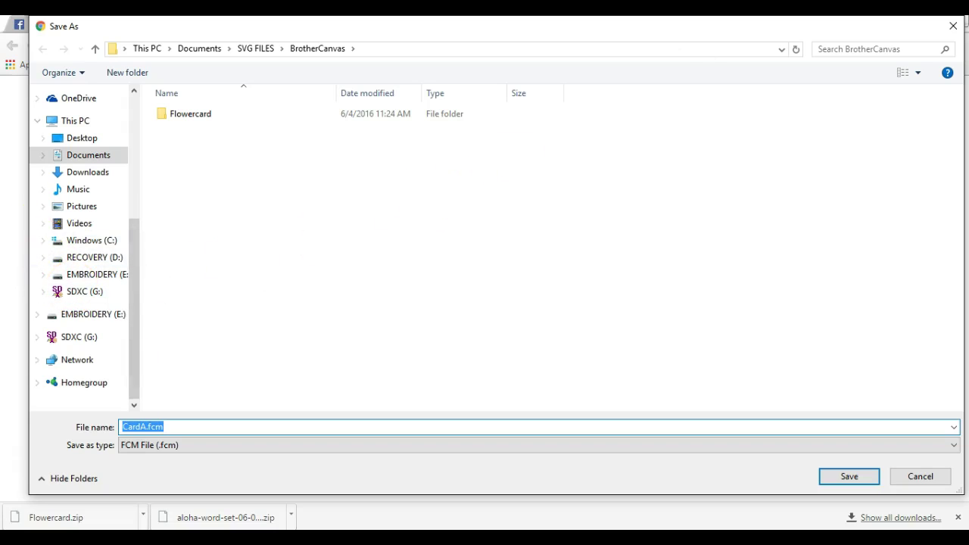
click(953, 28)
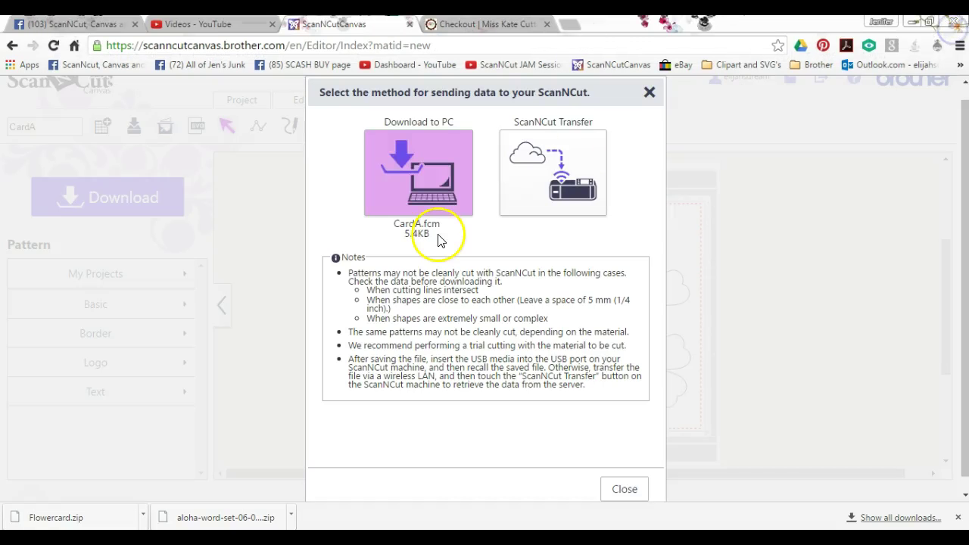
click(650, 93)
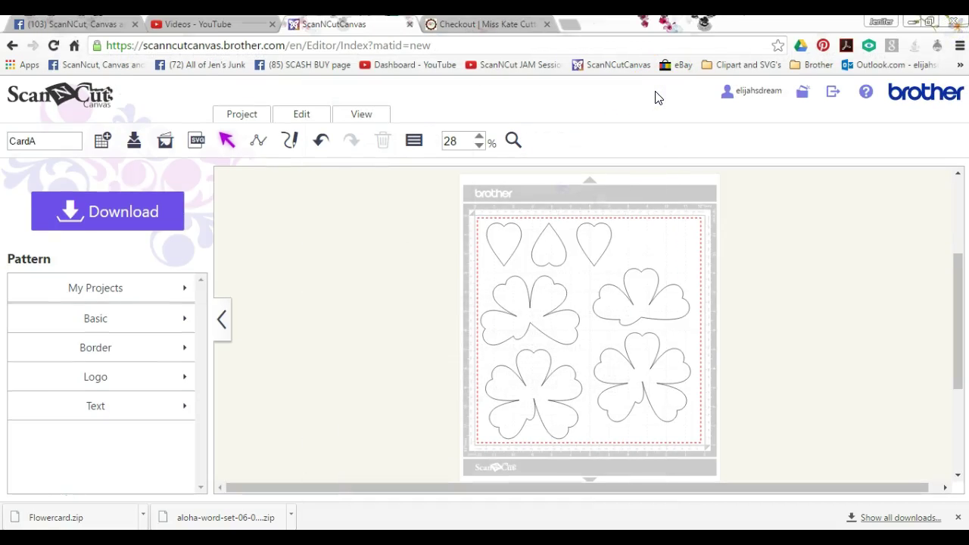
Select all seven shapes and group them into one 11.37 × 11.06 in design
click(300, 117)
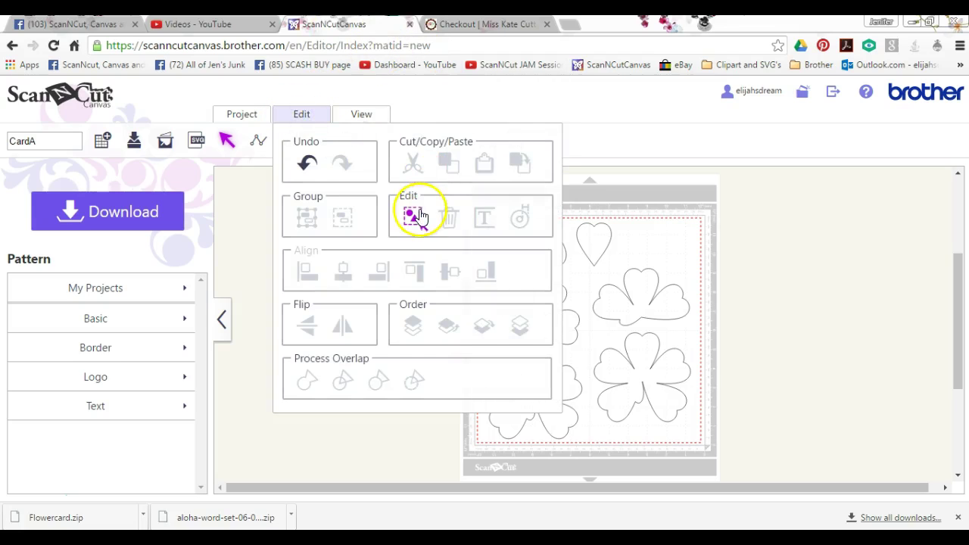
click(418, 216)
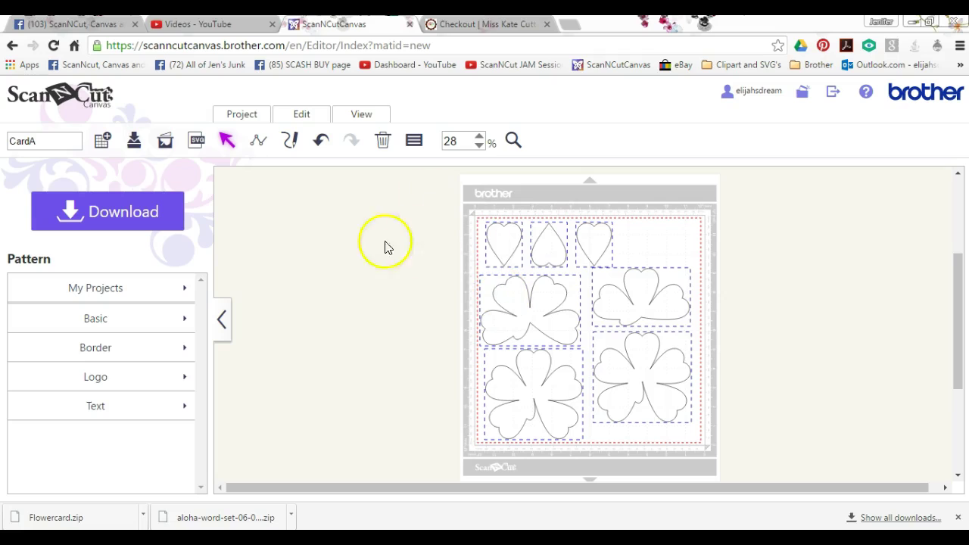
click(302, 115)
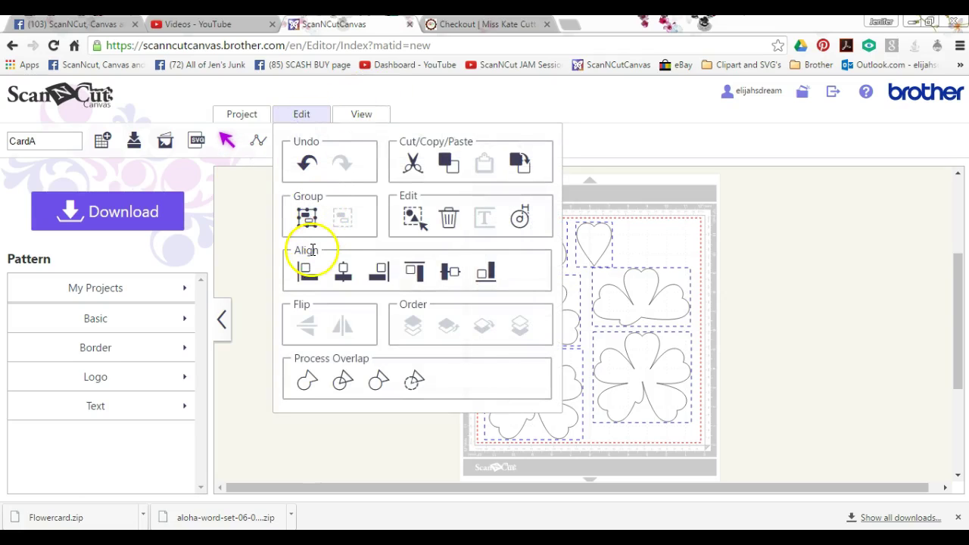
click(312, 221)
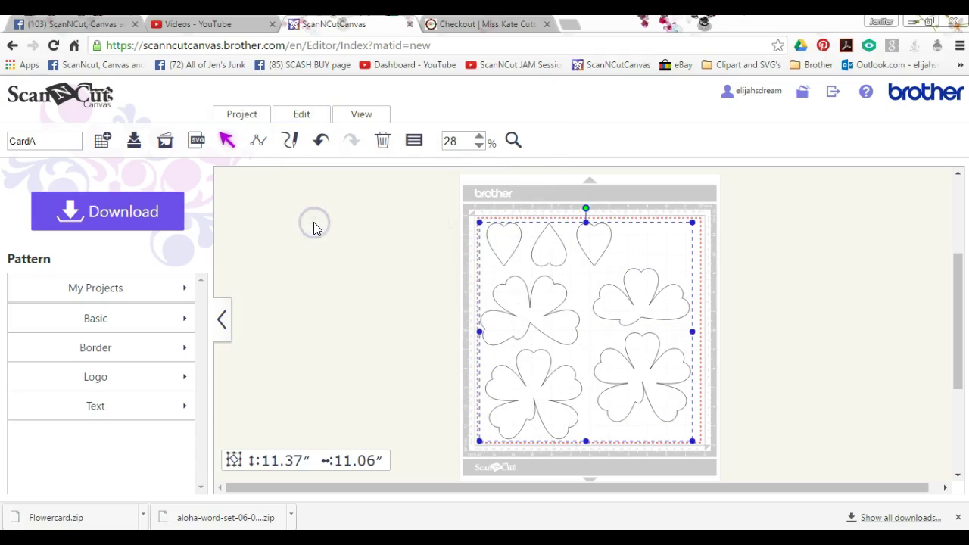
Flip the grouped design horizontally and clear the selection
click(302, 115)
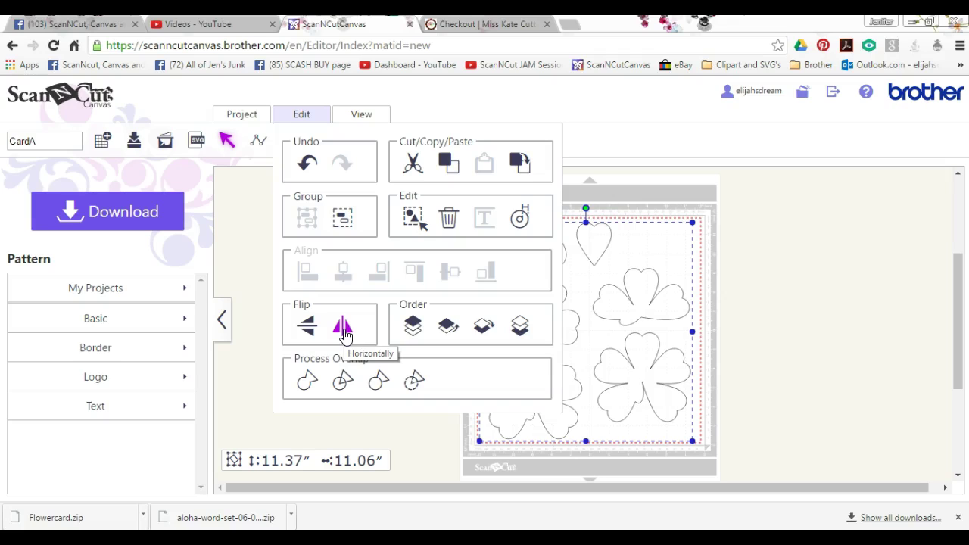
click(348, 329)
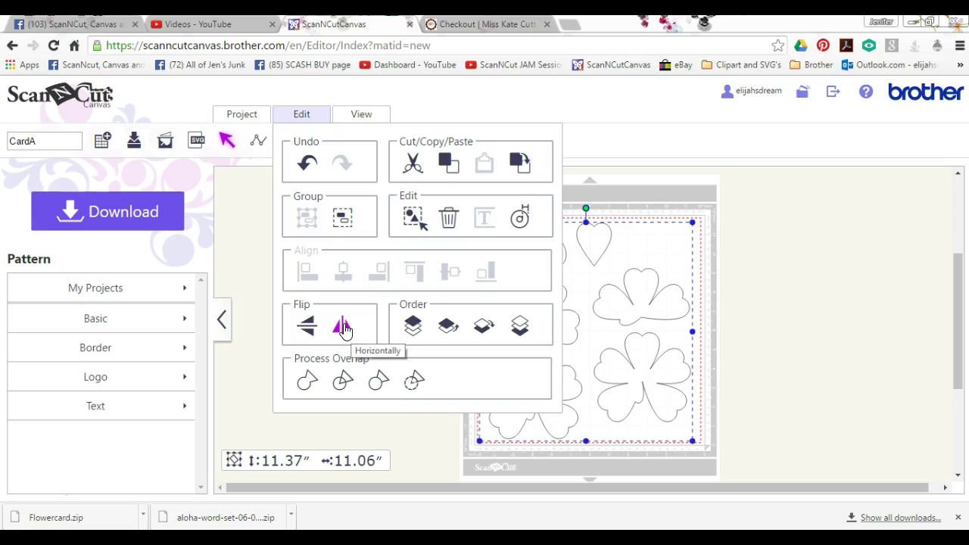
click(783, 239)
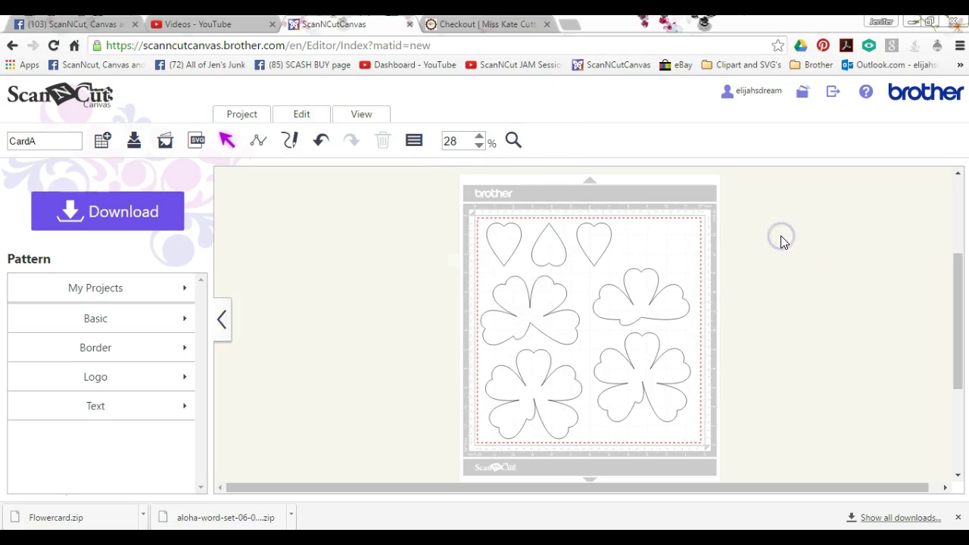
Resize the grouped flower design to 11.00 × 10.70 inches in Properties
click(635, 315)
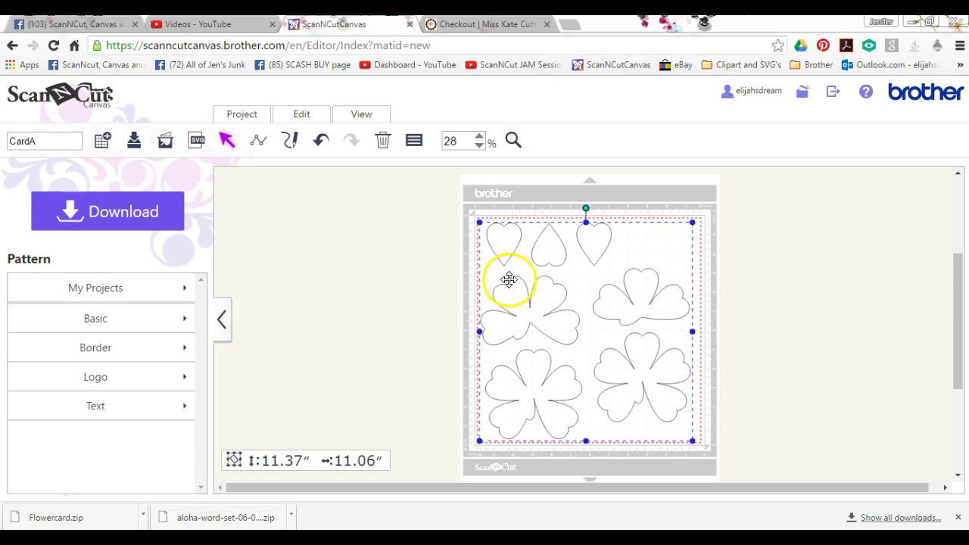
click(301, 116)
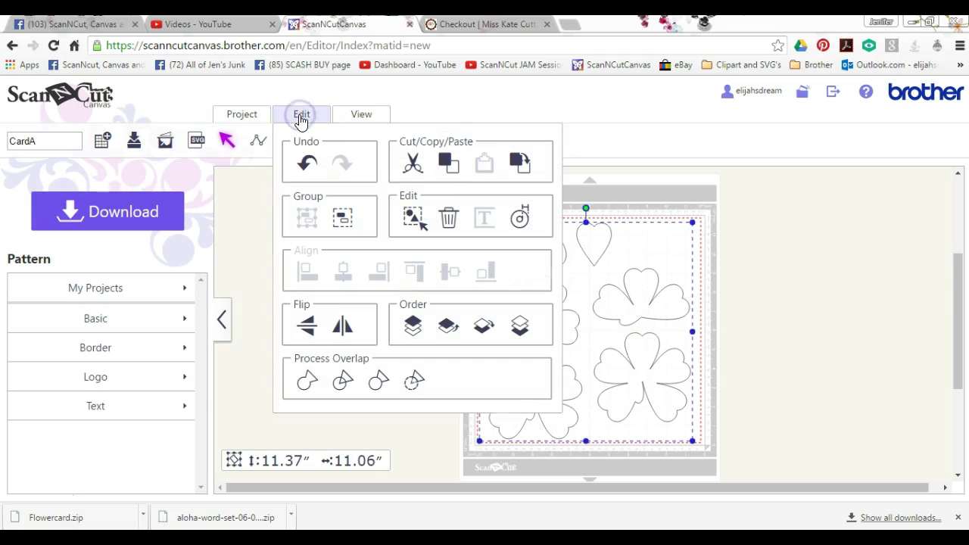
click(258, 221)
click(564, 314)
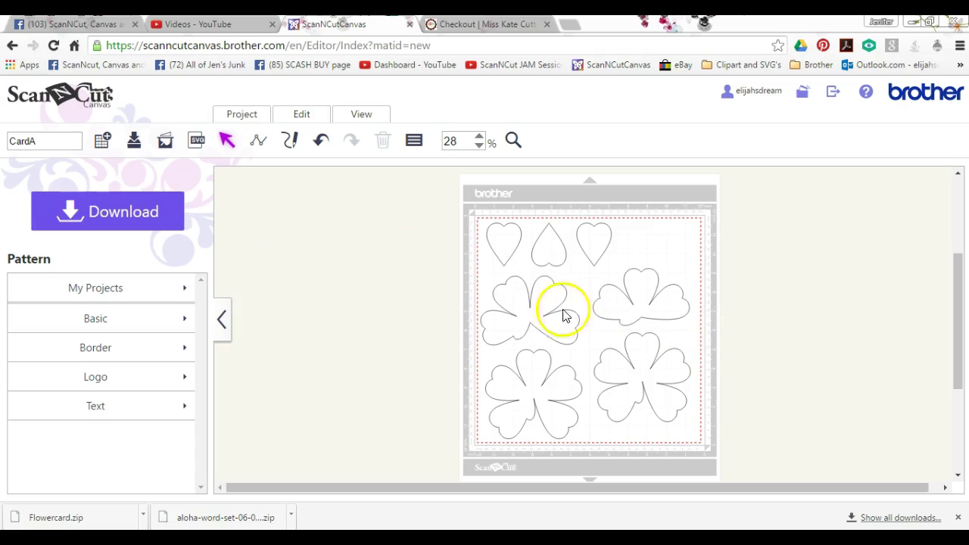
click(551, 321)
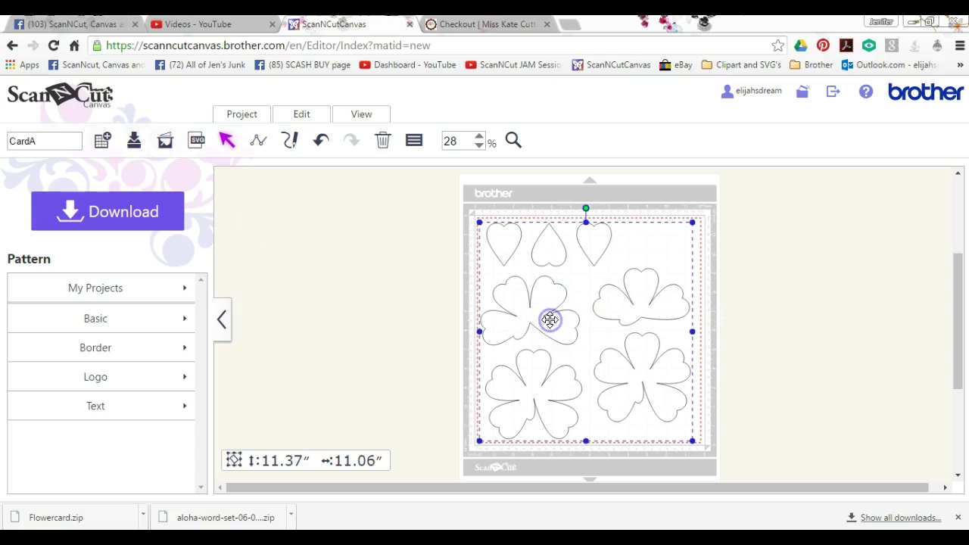
click(415, 144)
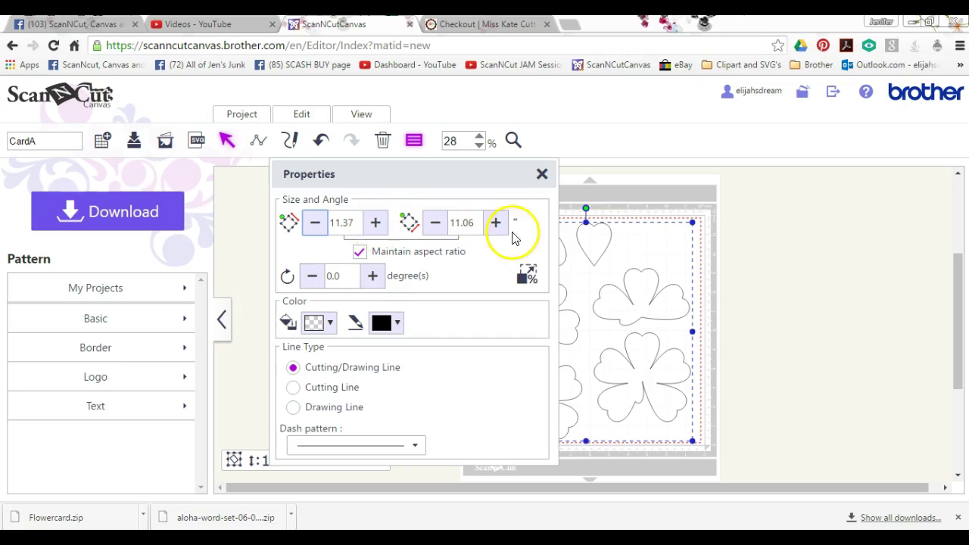
click(313, 226)
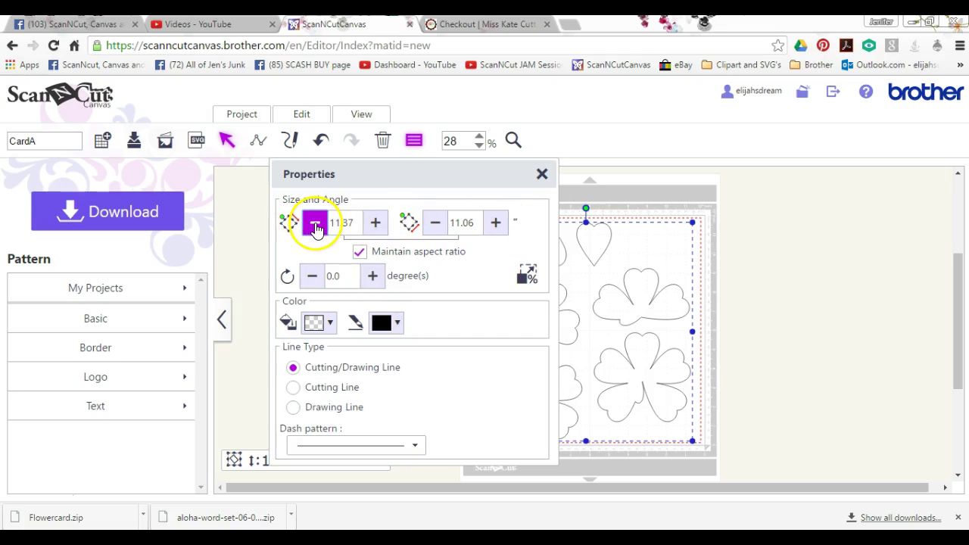
click(315, 226)
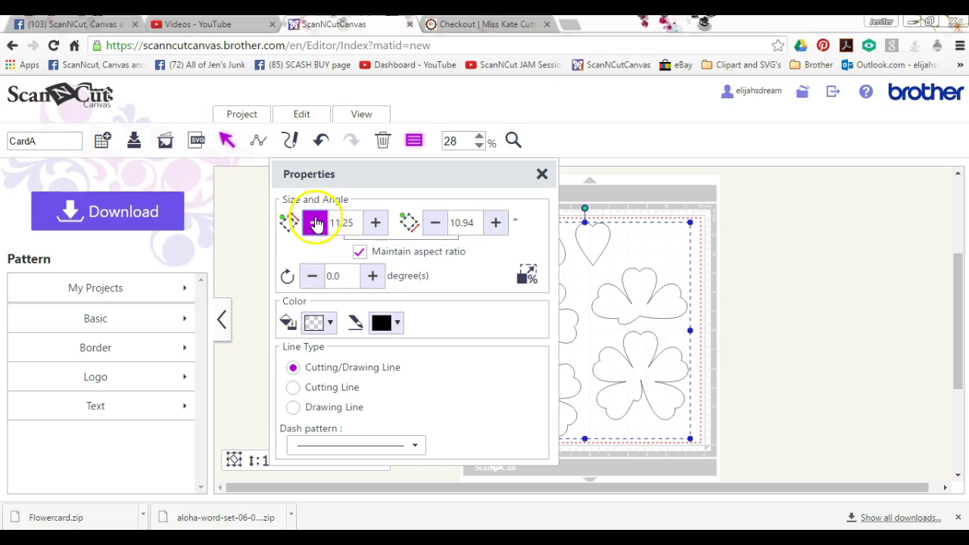
click(315, 224)
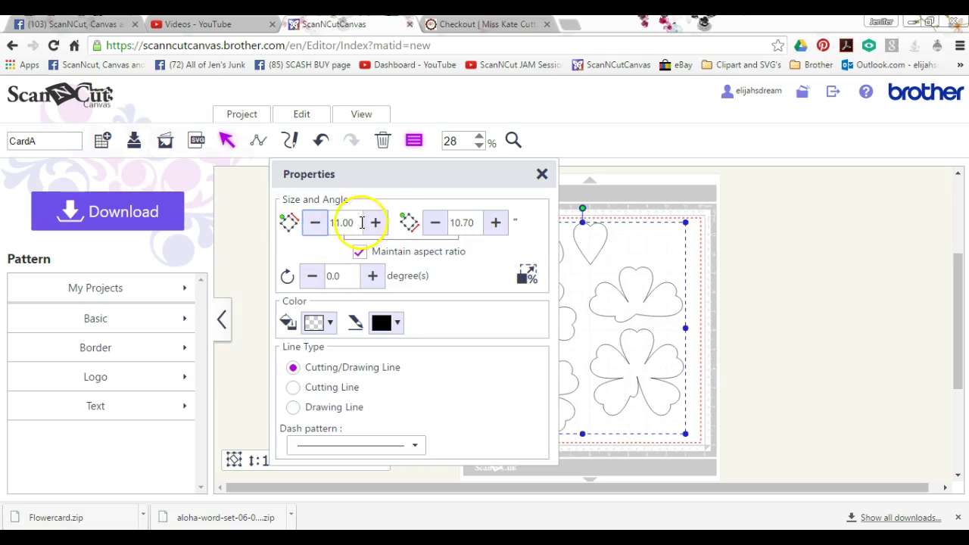
click(526, 275)
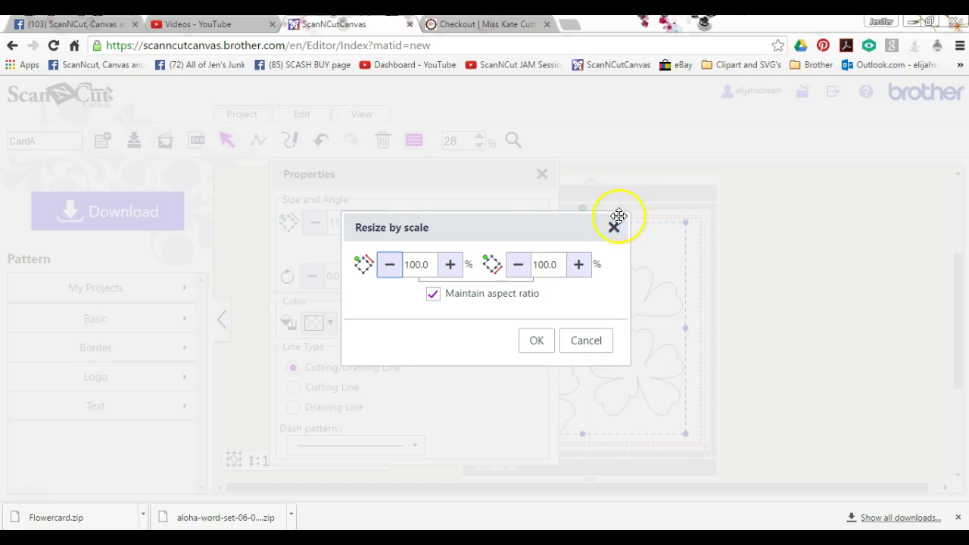
click(613, 227)
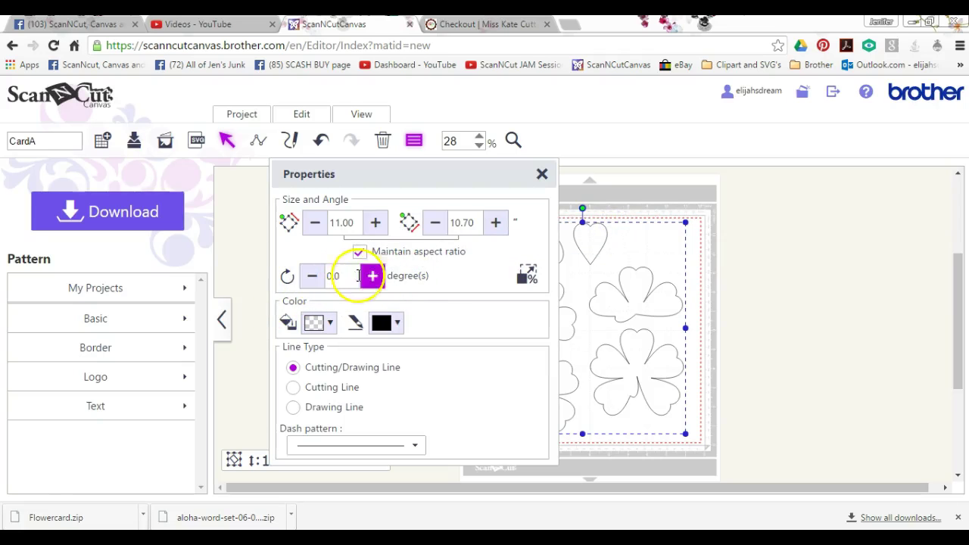
Fill the design neon pink and give its lines a long-dash pattern
click(324, 327)
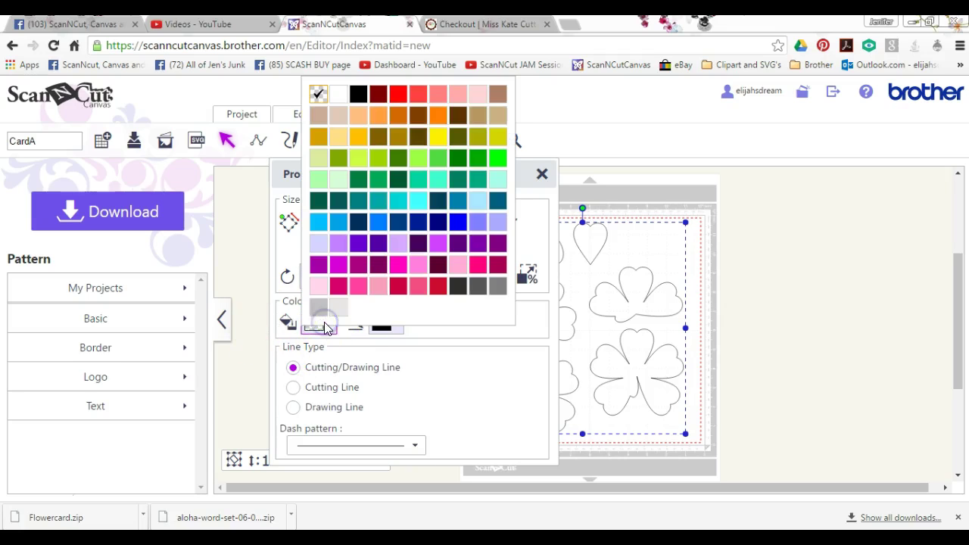
click(359, 287)
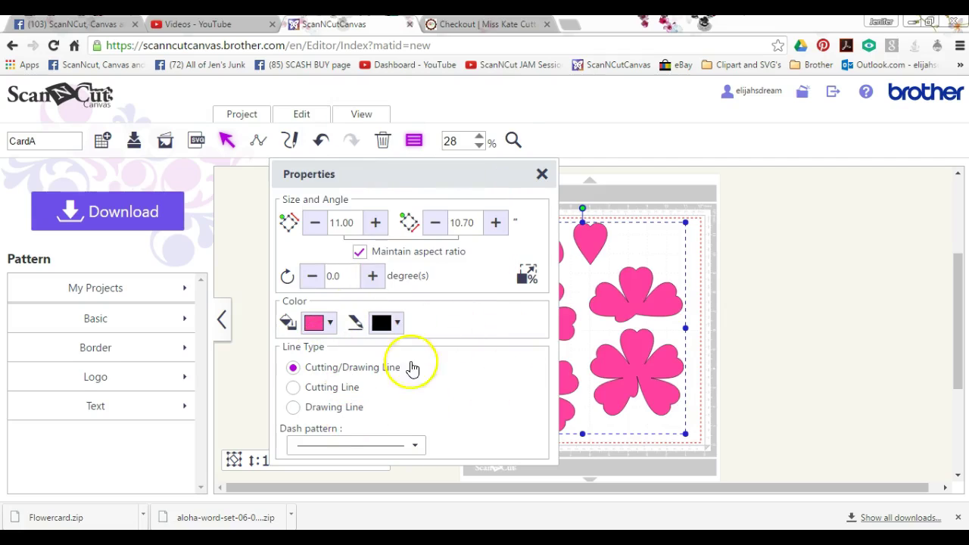
click(412, 446)
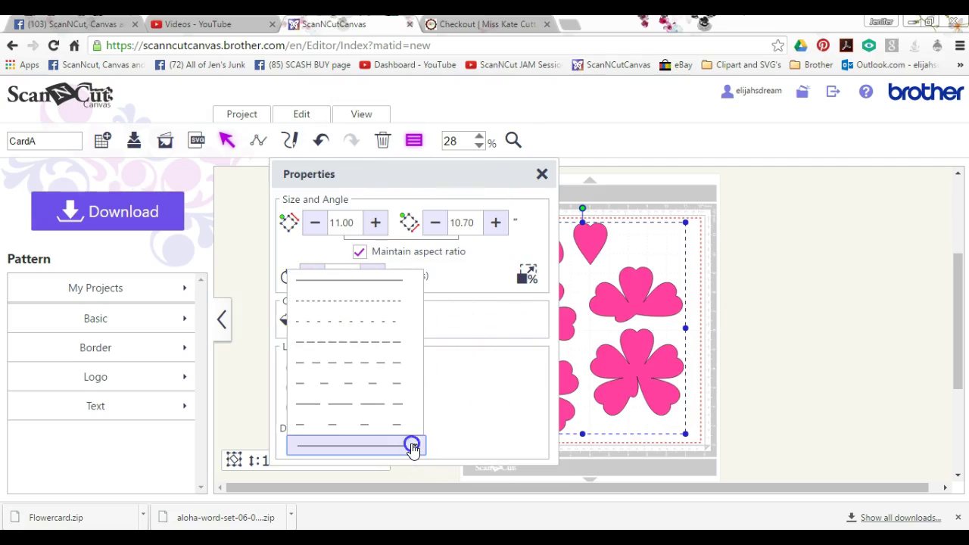
click(401, 405)
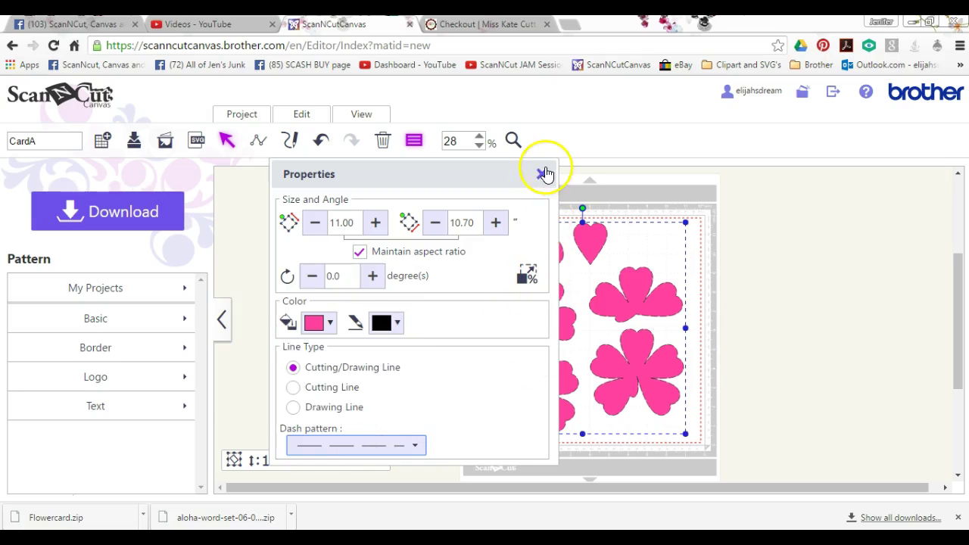
click(540, 175)
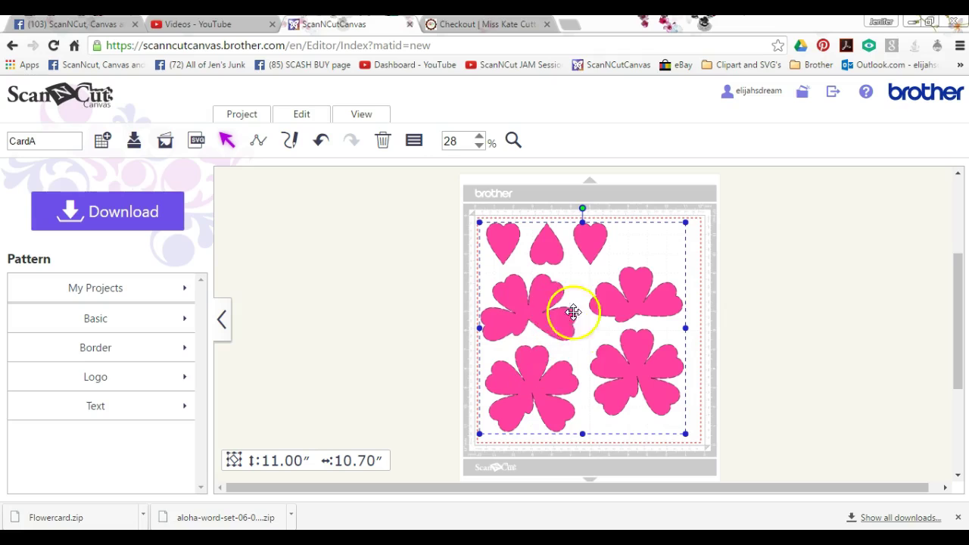